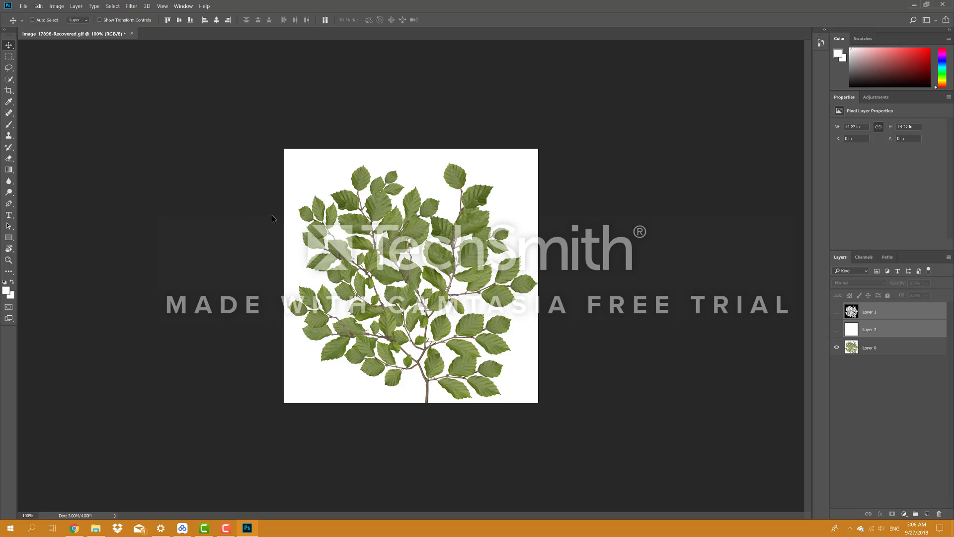
Export the green leaf image with Save for Web as a High quality JPEG, using the existing file name leaf in the images folder.
key(ctrl+alt+shift+s)
key(Escape)
click(38, 19)
click(27, 7)
mouse_move(127, 120)
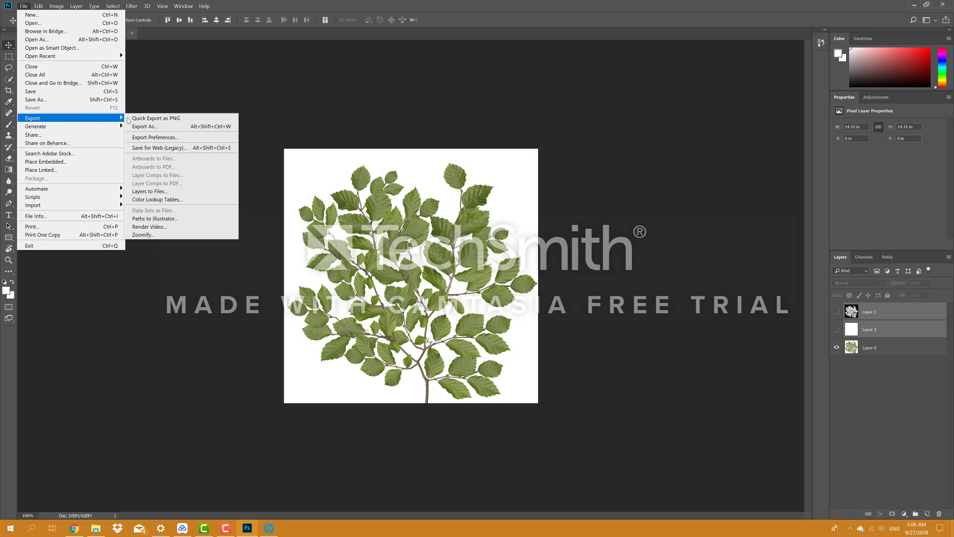
click(159, 148)
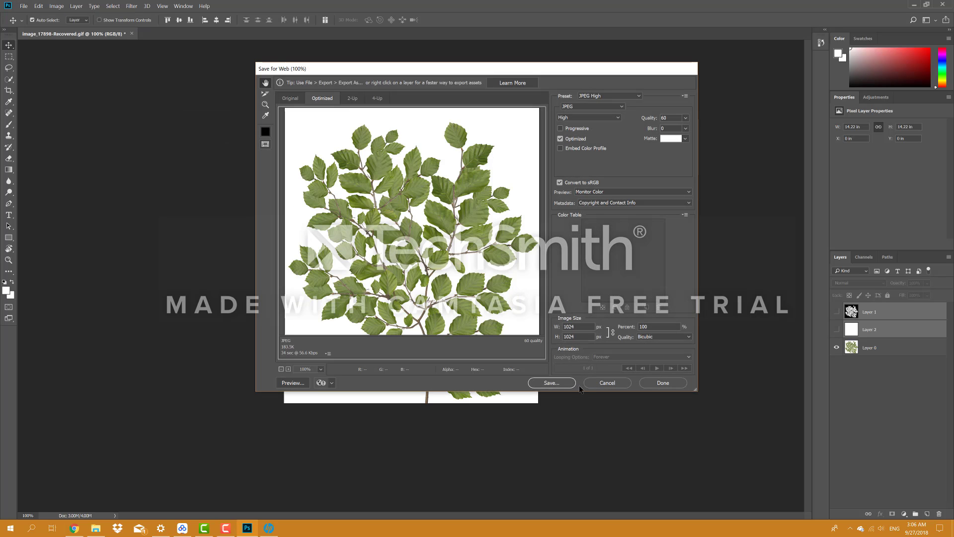
click(574, 385)
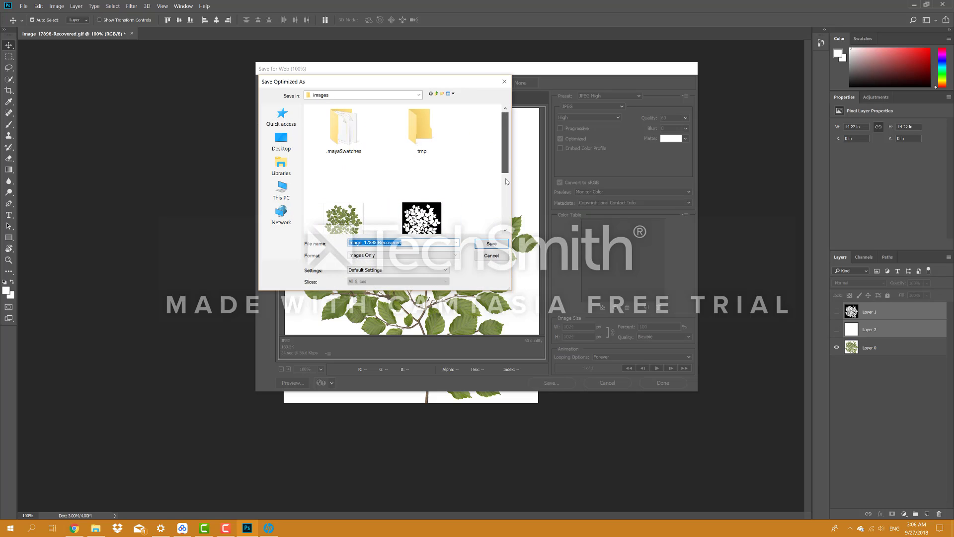
scroll(507, 182, down, 1)
click(361, 172)
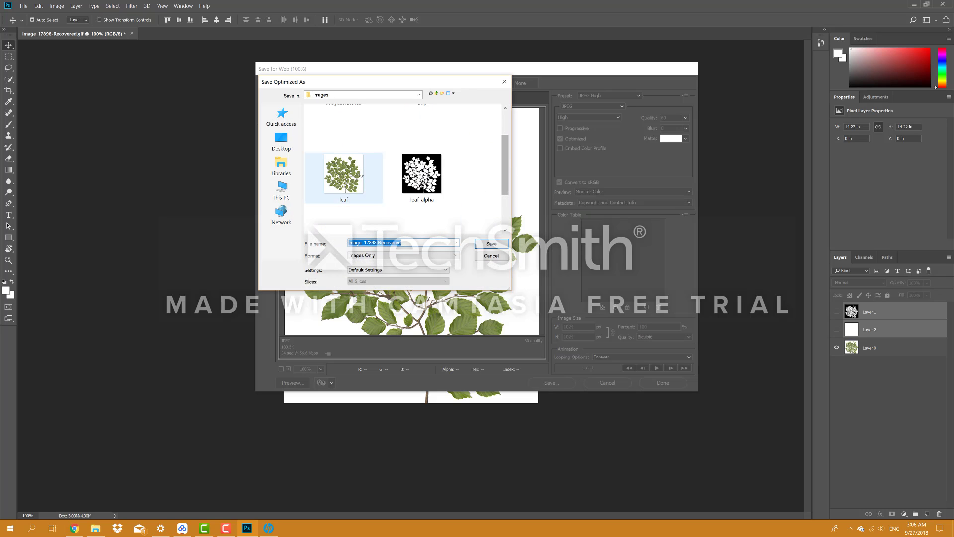
click(491, 244)
click(535, 245)
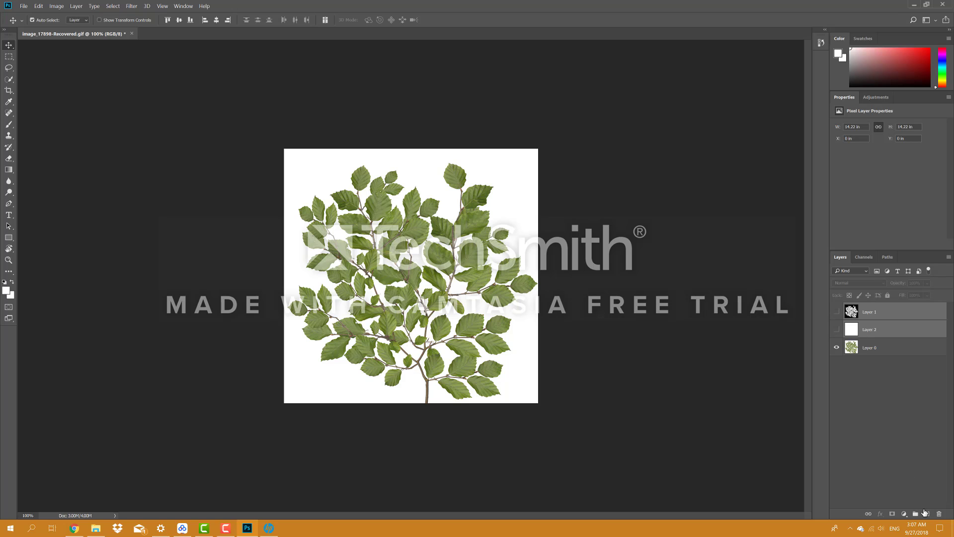
Show Layer 2 above the leaf image and select the entire canvas.
click(837, 330)
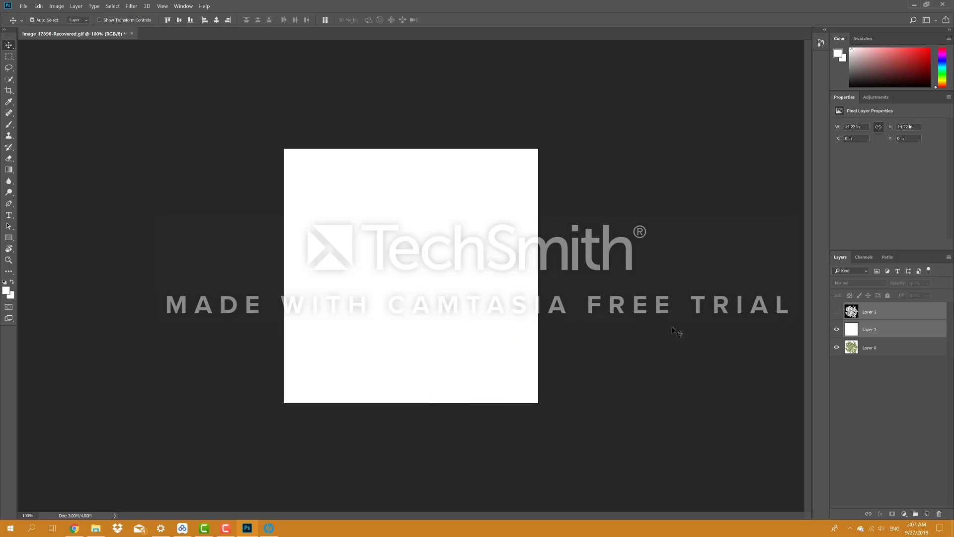
click(38, 7)
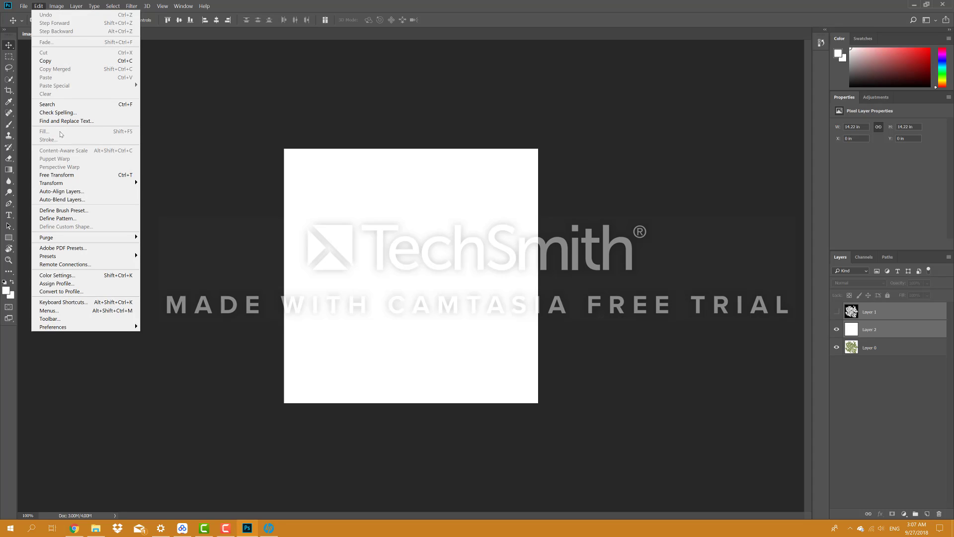
click(362, 202)
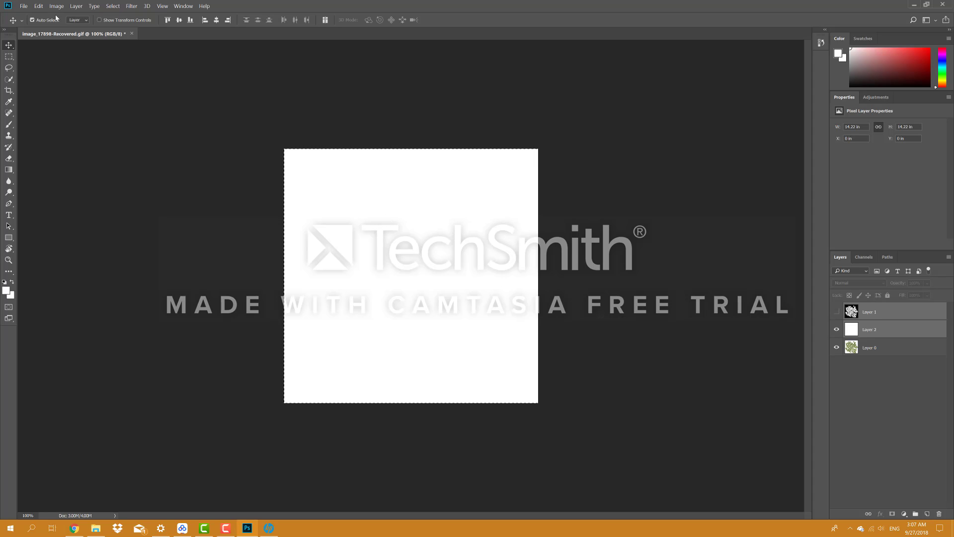
click(39, 7)
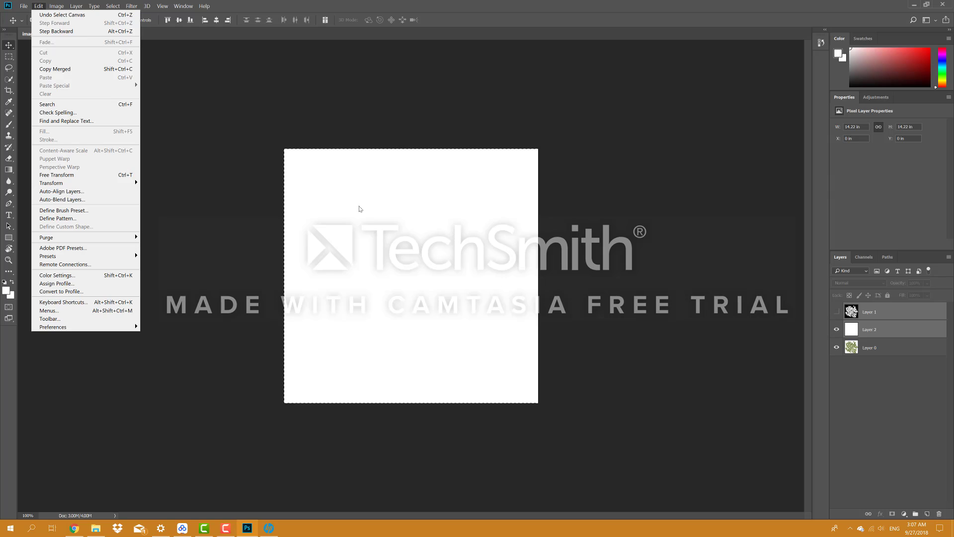
click(485, 249)
Fill Layer 2 with White at Normal mode and 100% opacity.
click(874, 329)
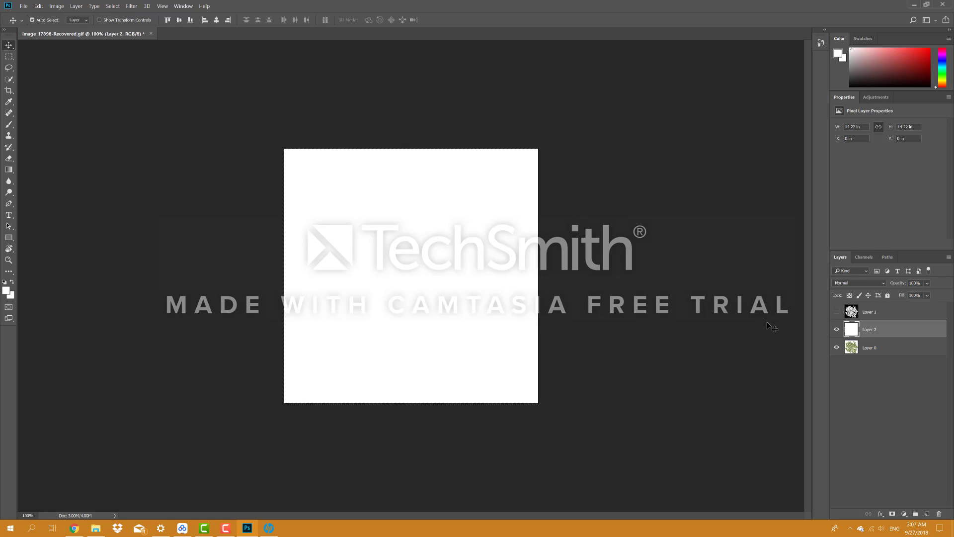
click(39, 6)
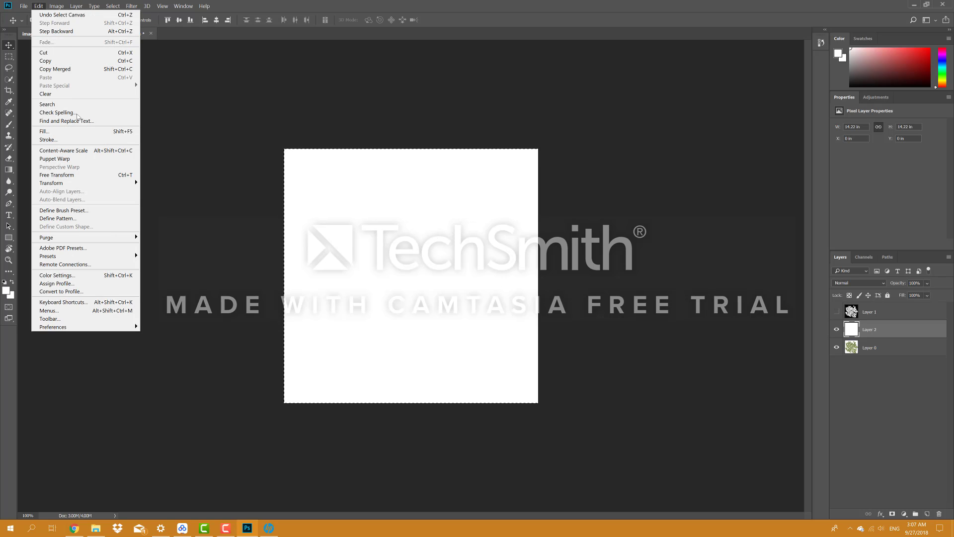
click(44, 131)
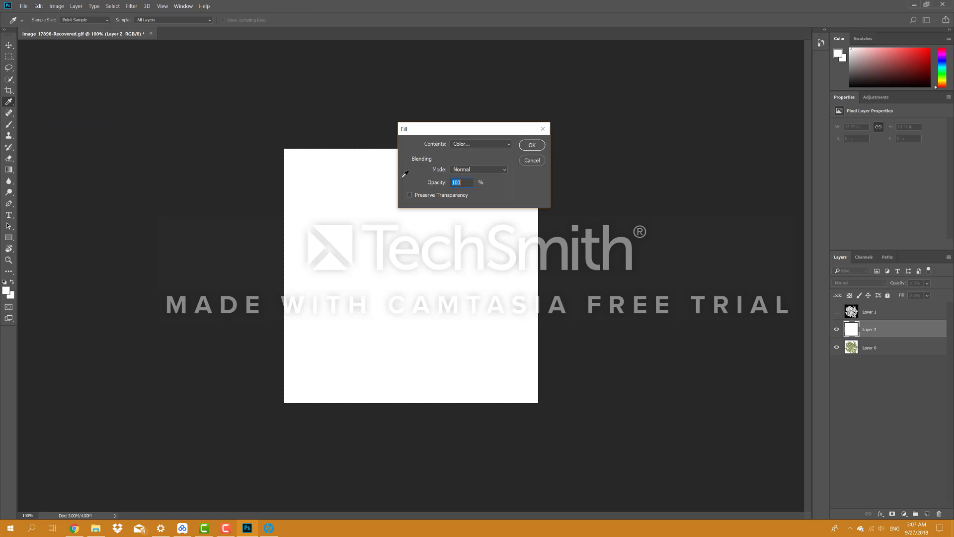
click(485, 147)
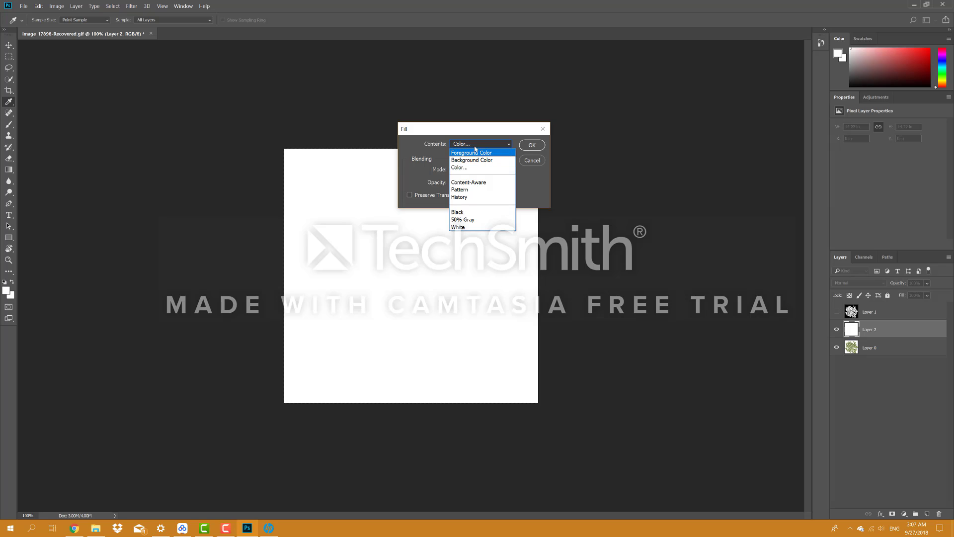
click(479, 227)
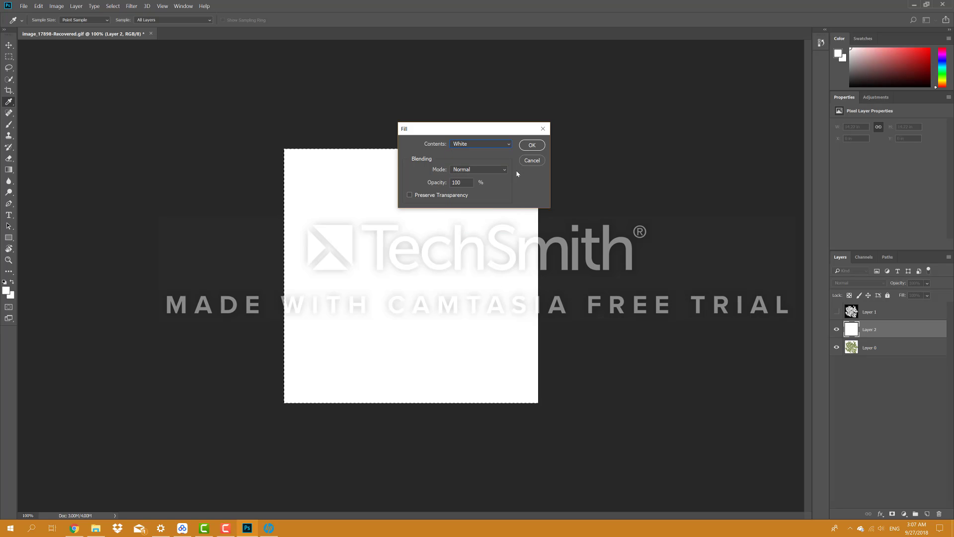
click(531, 146)
key(v)
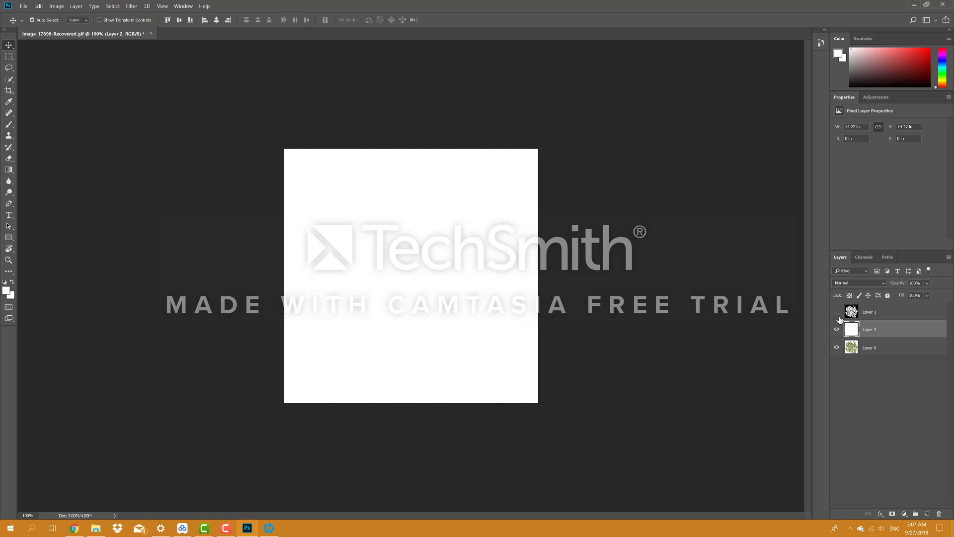
Hide Layer 2 and select the white background of Layer 0 with Color Range, using Sampled Colors and fuzziness 40.
click(851, 348)
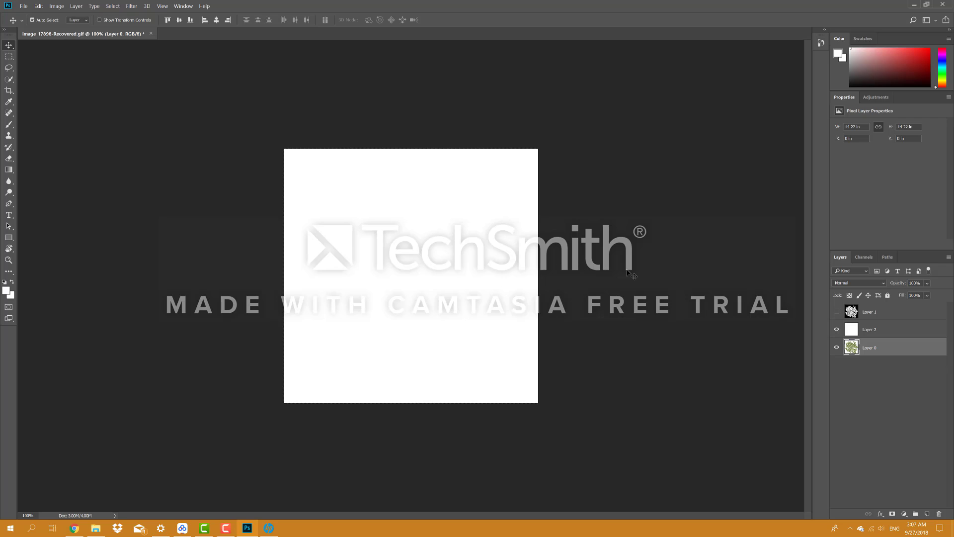
click(836, 329)
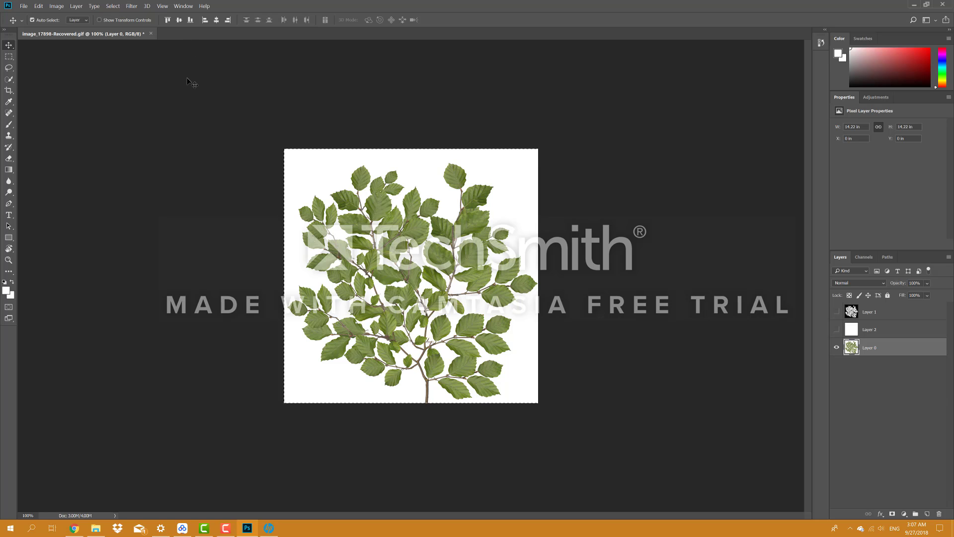
click(113, 6)
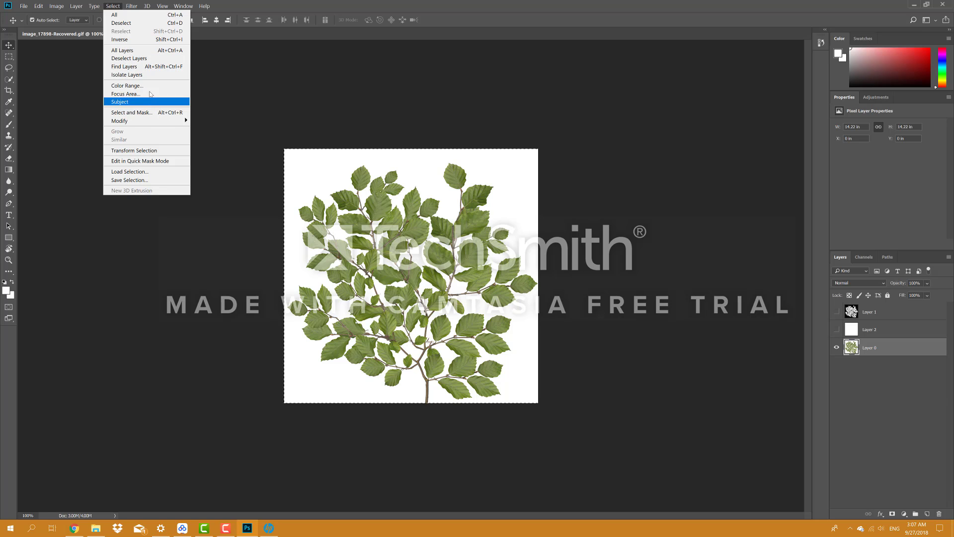
click(127, 85)
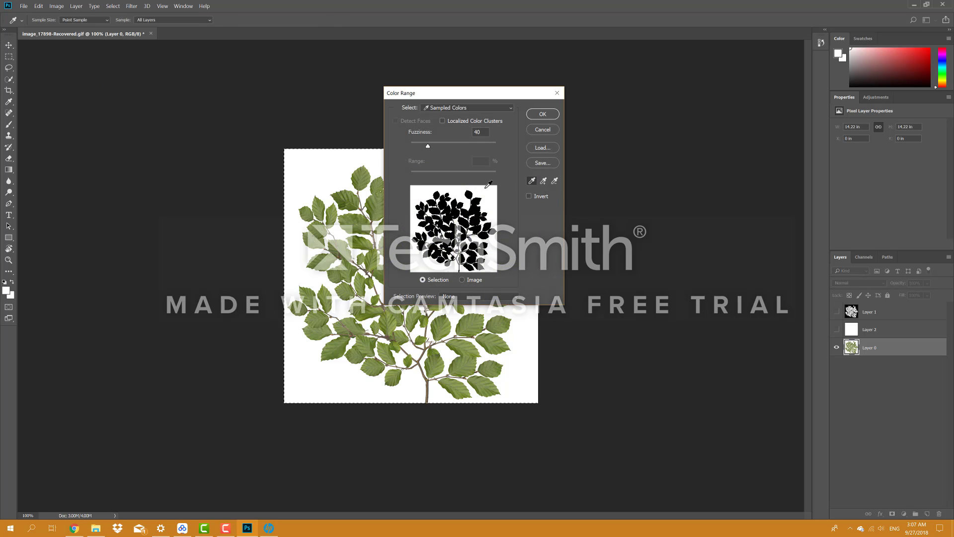
click(543, 116)
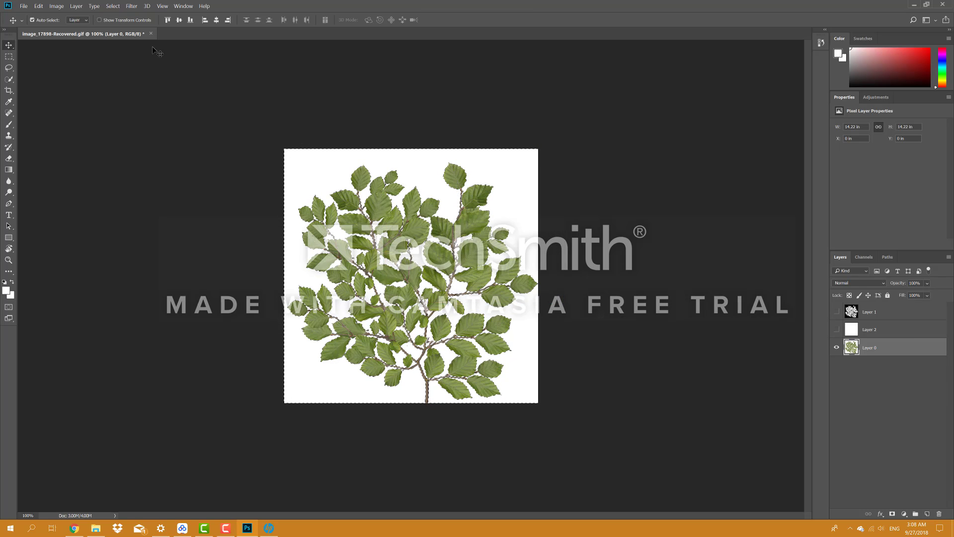
Invert the selection to the leaves and invert it back to the white background.
click(113, 6)
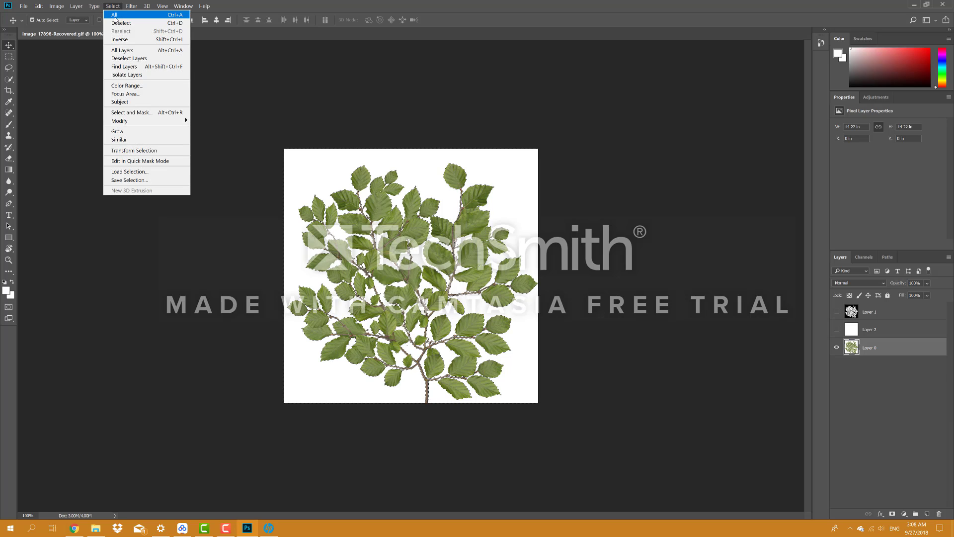
click(123, 40)
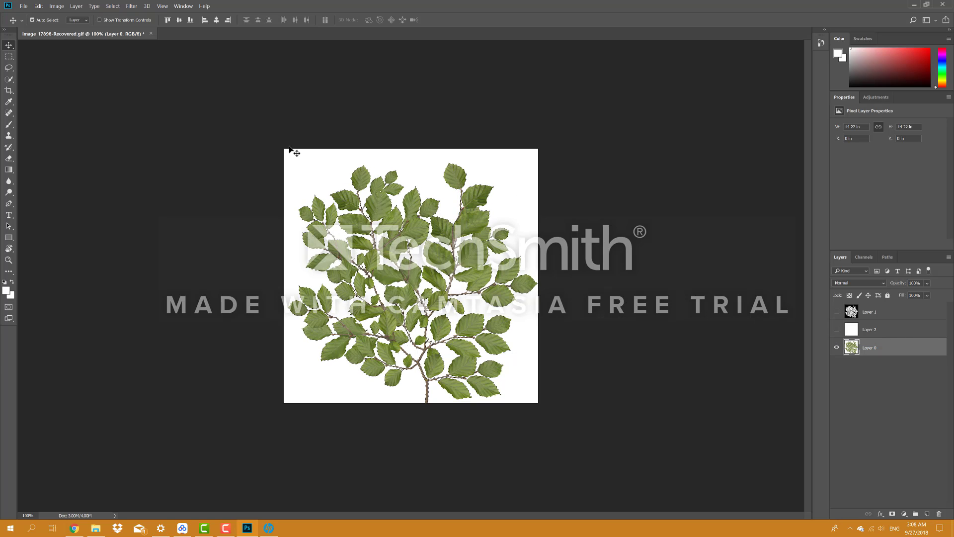
click(113, 6)
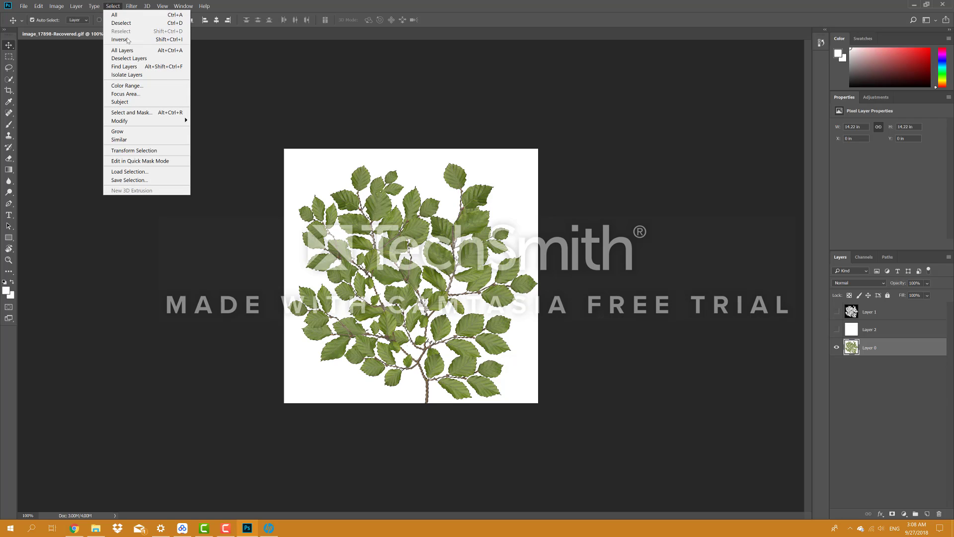
click(122, 41)
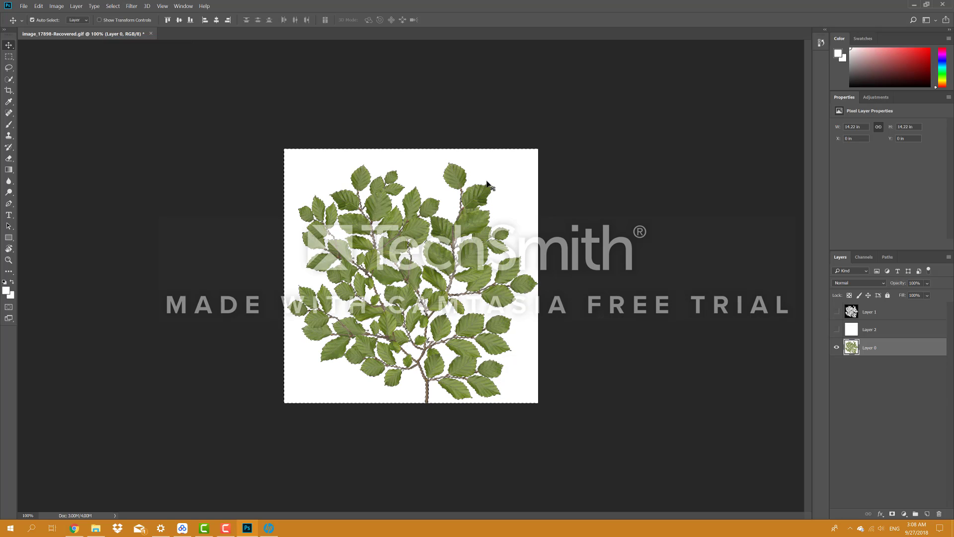
Make Layer 2 and the black-and-white mask on Layer 1 visible.
click(837, 329)
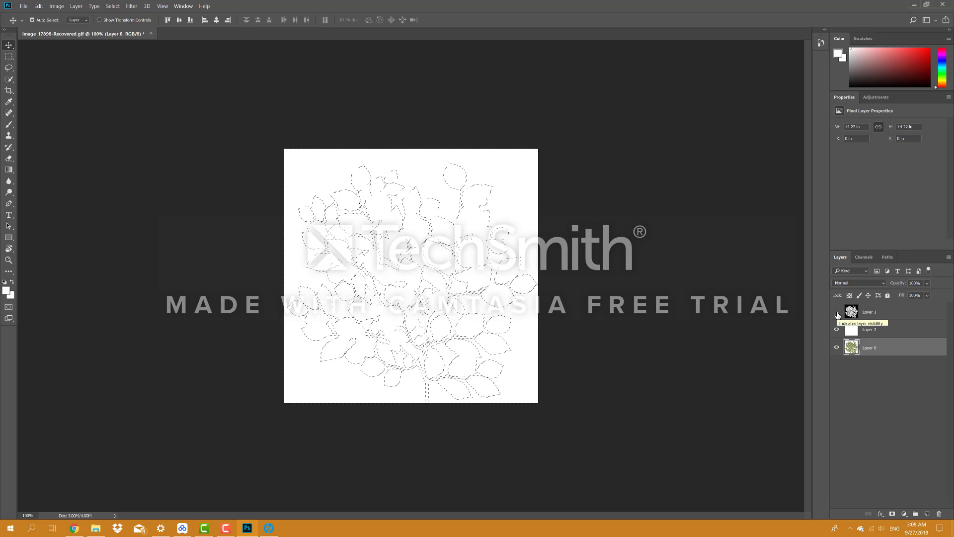
click(837, 311)
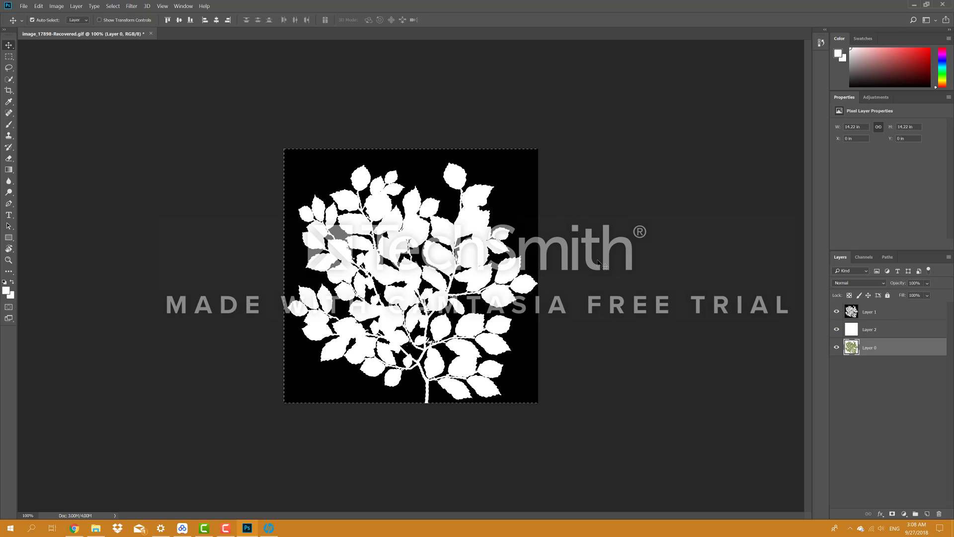
click(38, 6)
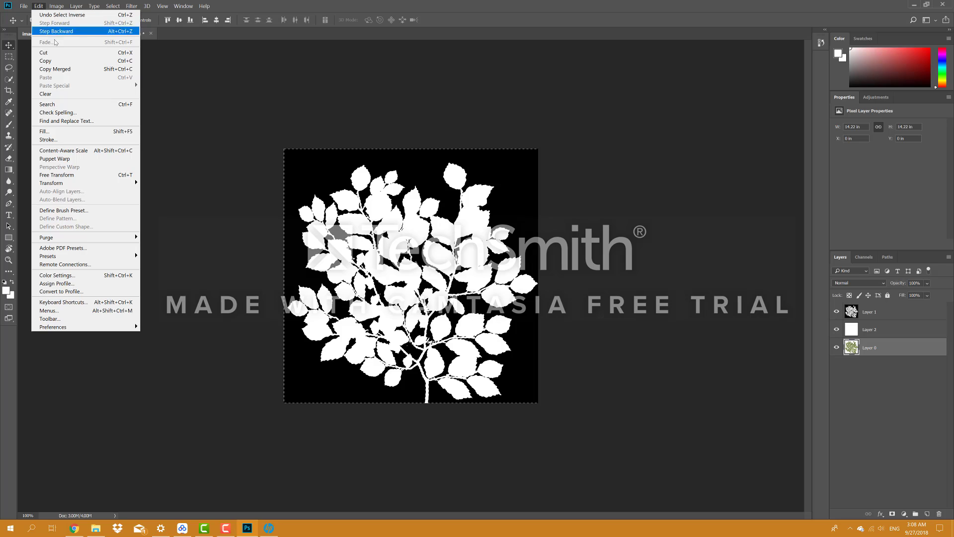
click(83, 132)
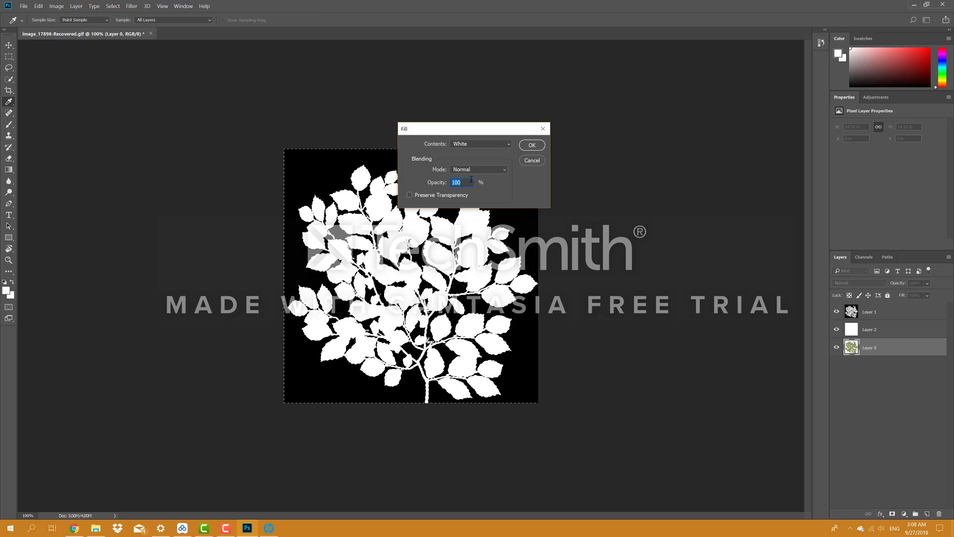
click(475, 144)
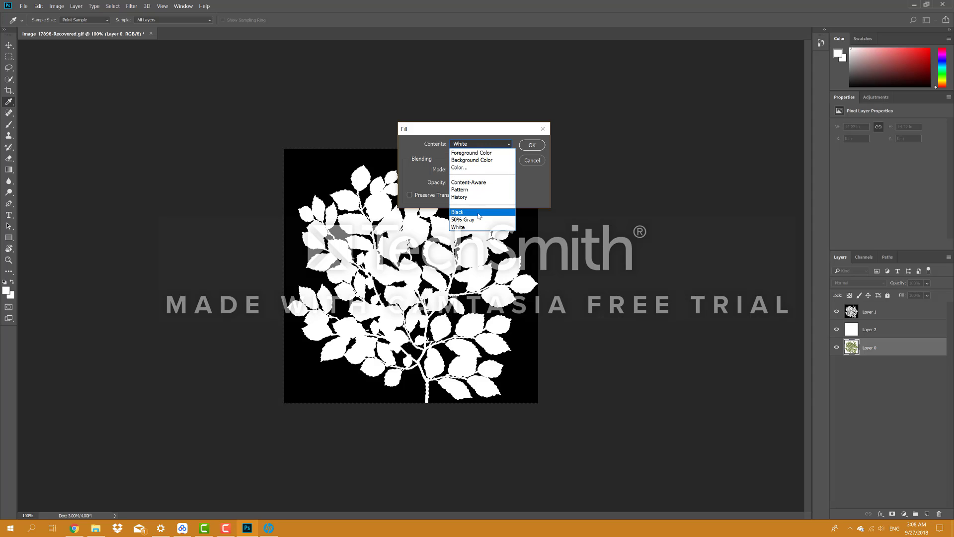
click(543, 129)
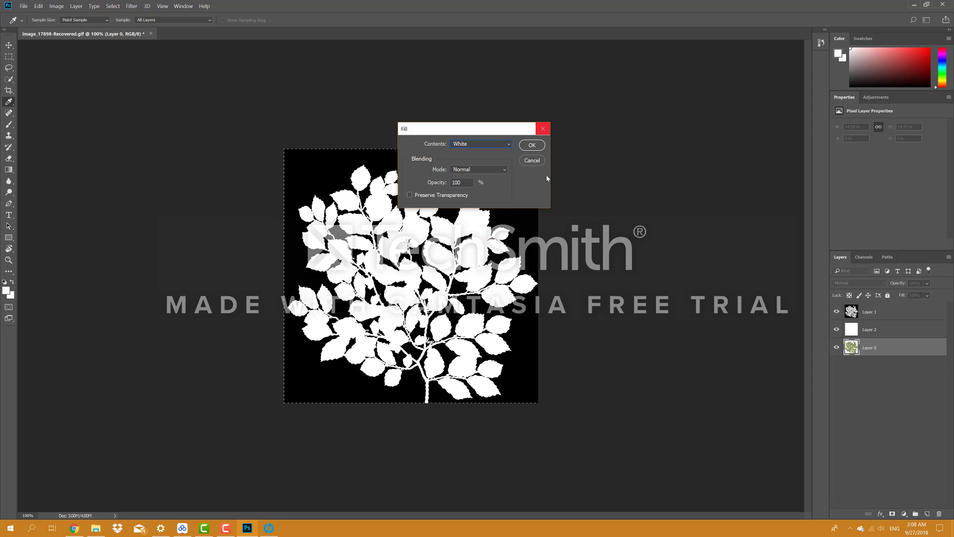
click(543, 129)
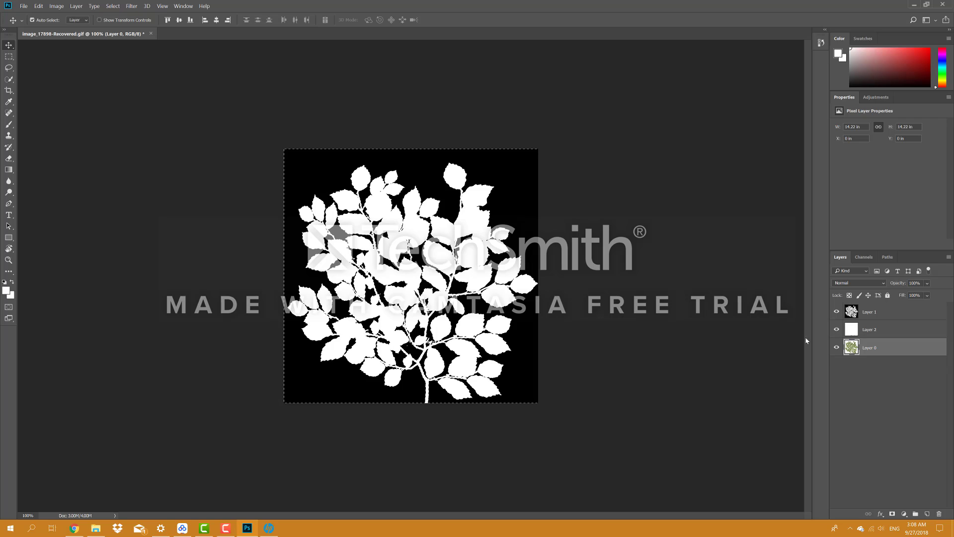
Deselect everything and export the mask for web as a JPEG High image, overwriting leaf_alpha.jpg in the images folder.
key(ctrl+d)
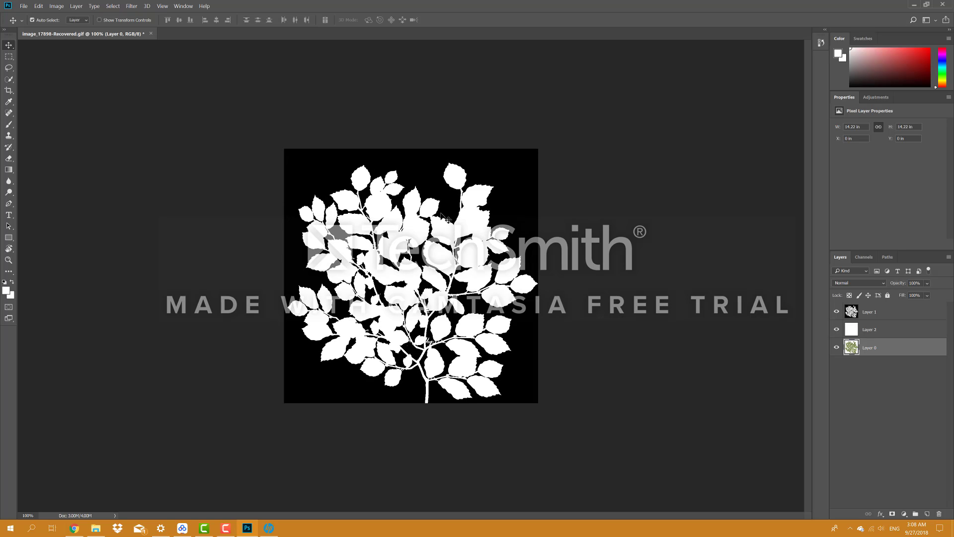
key(alt+shift+ctrl+s)
key(Escape)
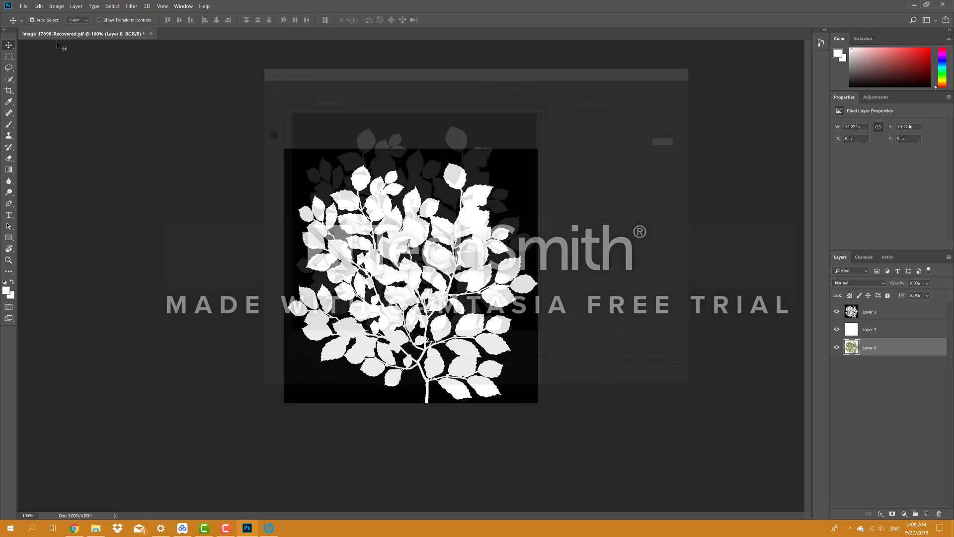
click(23, 6)
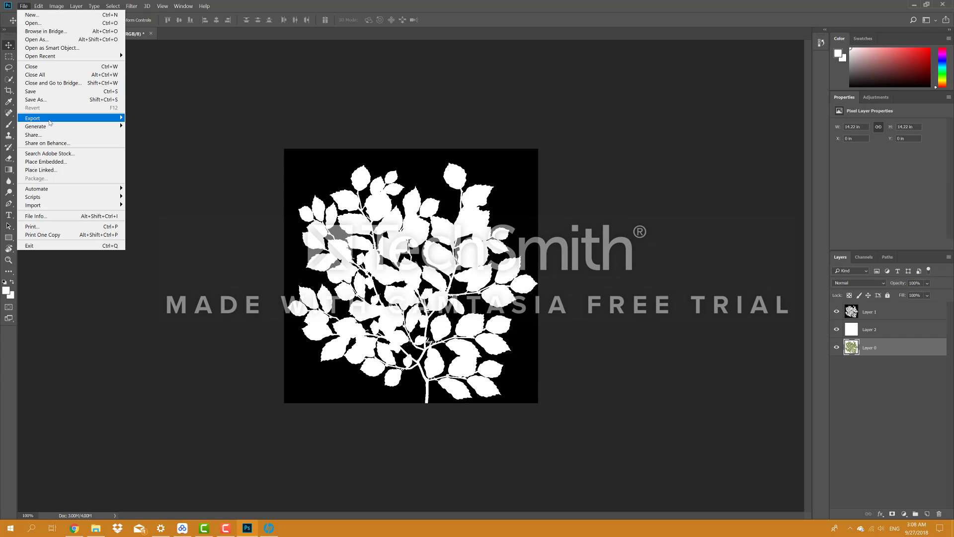
mouse_move(60, 118)
click(187, 148)
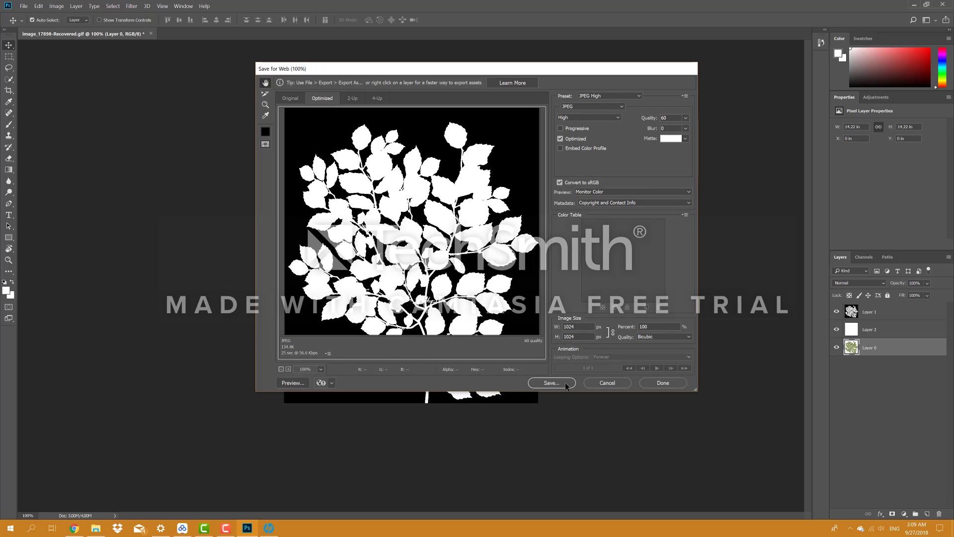
click(565, 385)
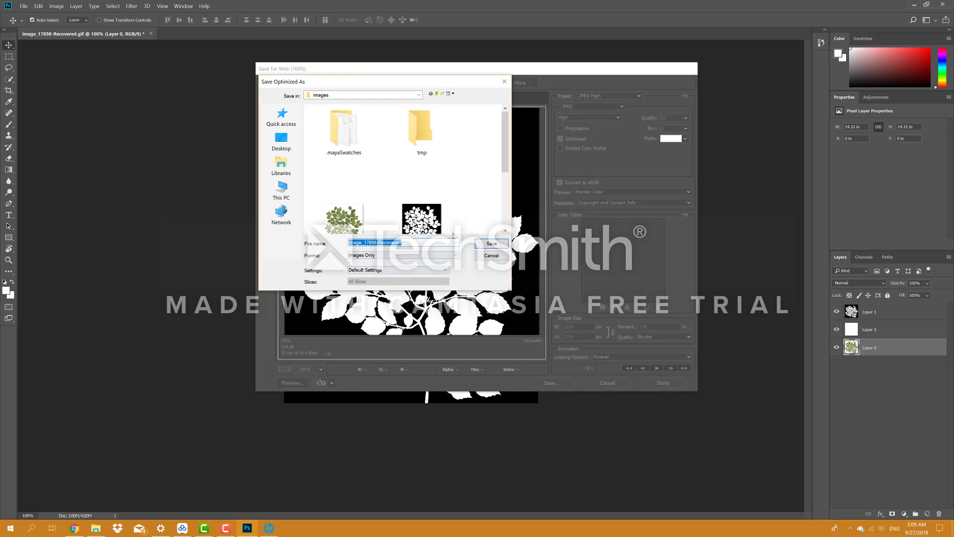
drag(504, 163, 504, 187)
click(422, 171)
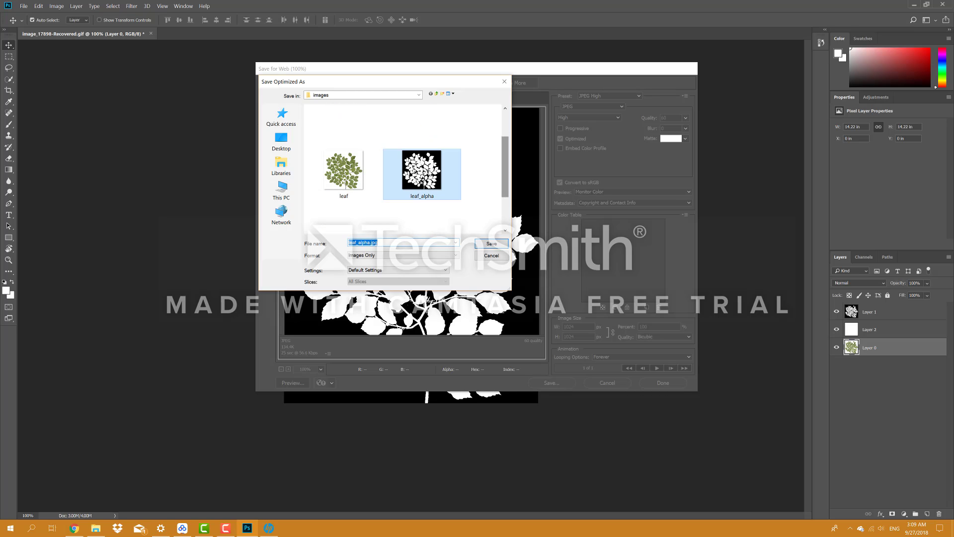
click(492, 244)
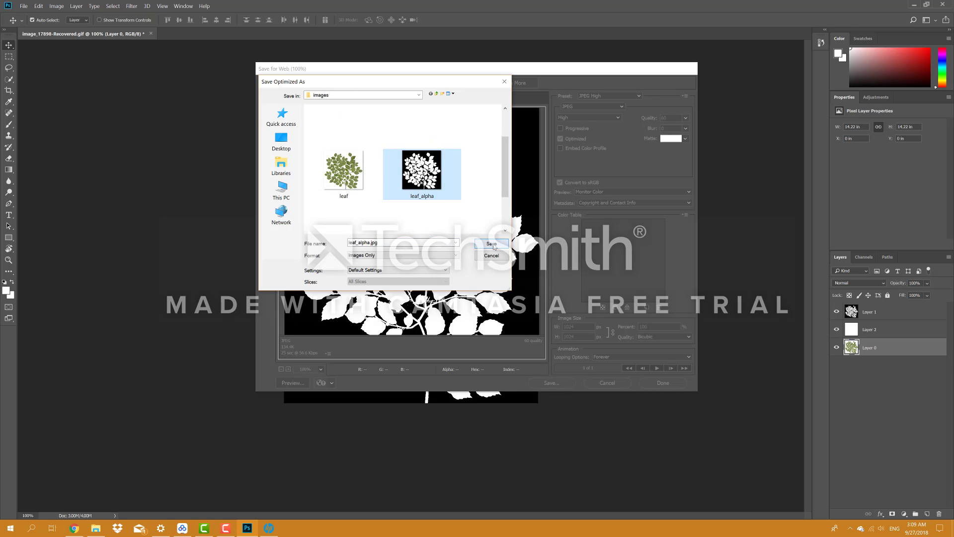
click(533, 246)
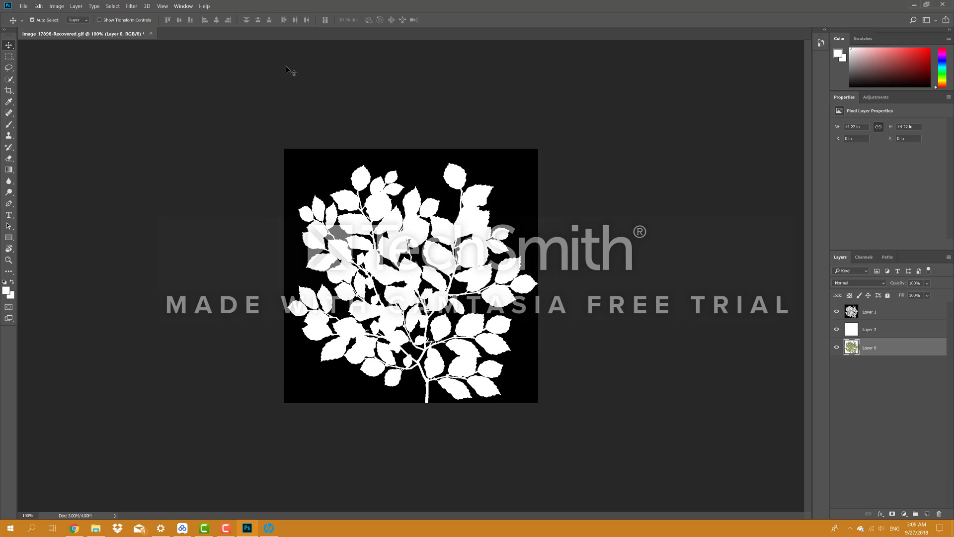
Quit Photoshop without saving the image document and dismiss the System Information window.
click(22, 7)
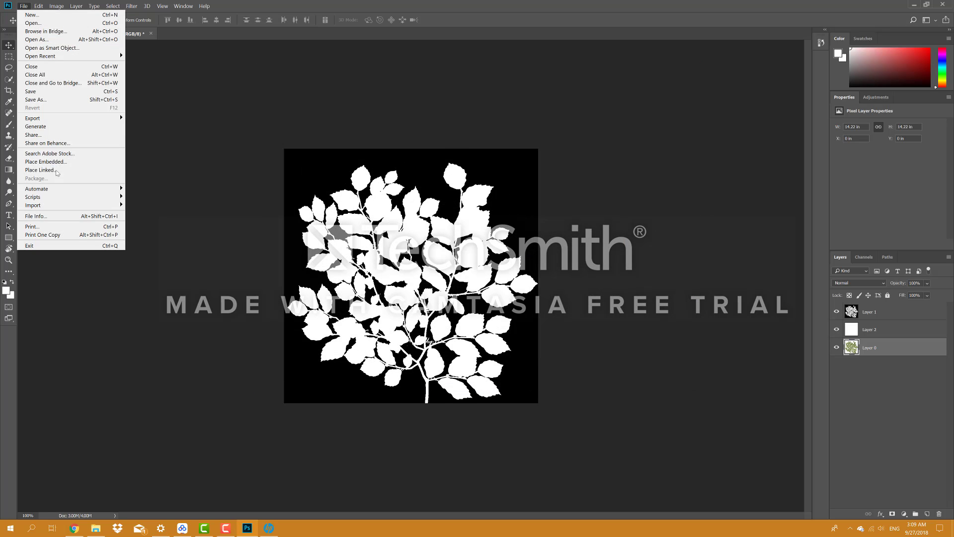
click(80, 246)
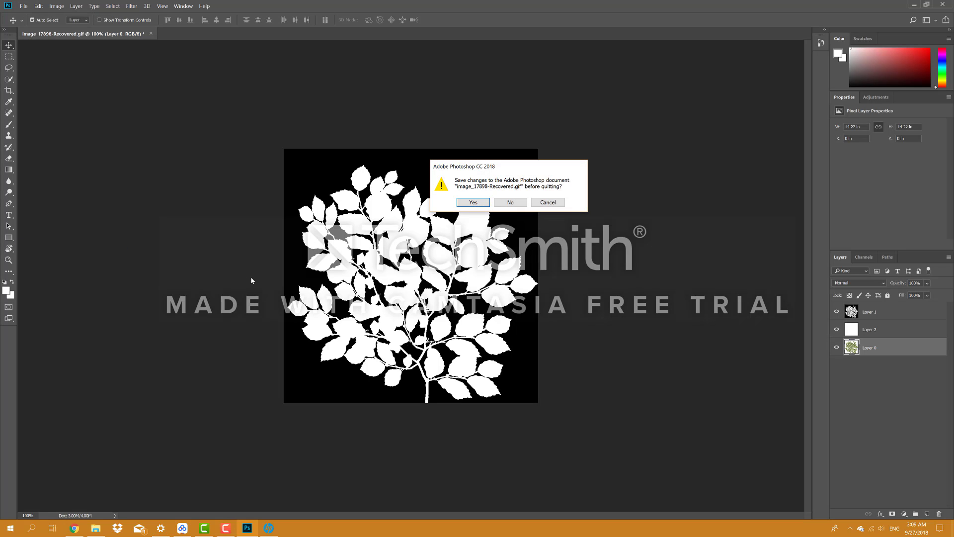
click(510, 203)
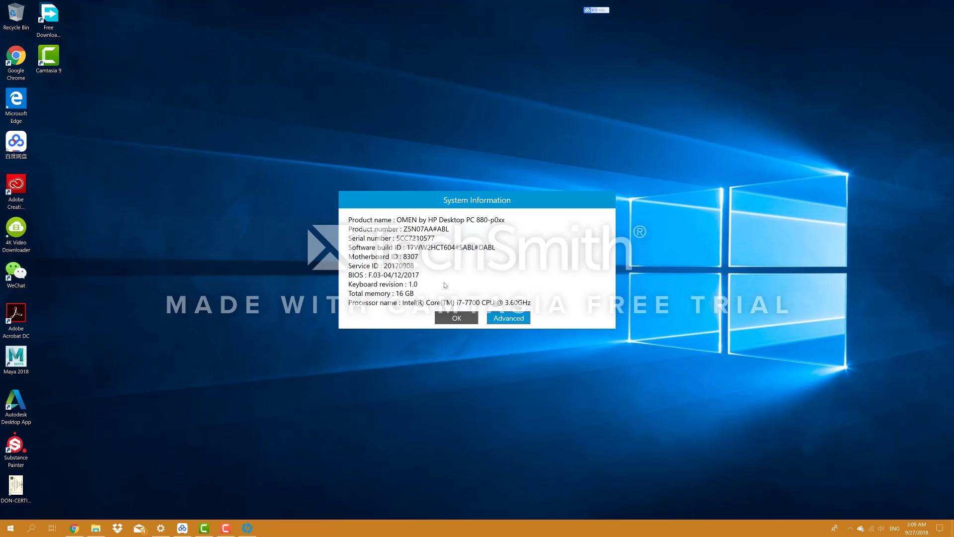
click(457, 318)
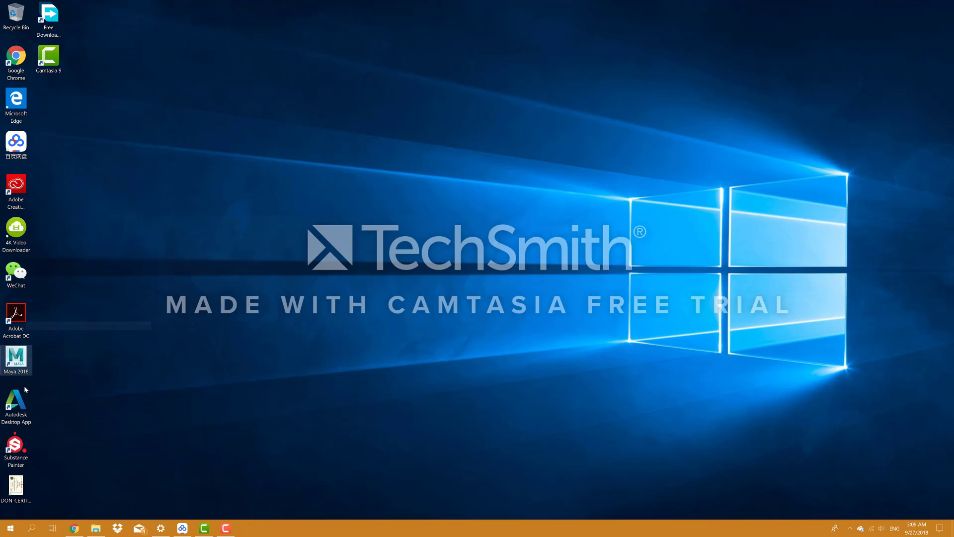
Launch Maya 2018 and close the Hypershade and Arnold RenderView windows.
double_click(16, 357)
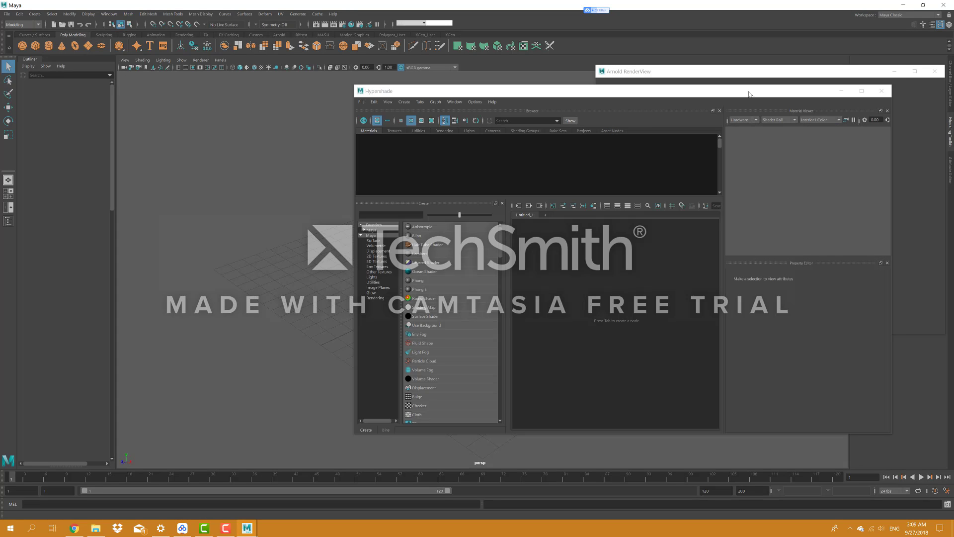
click(881, 91)
click(932, 73)
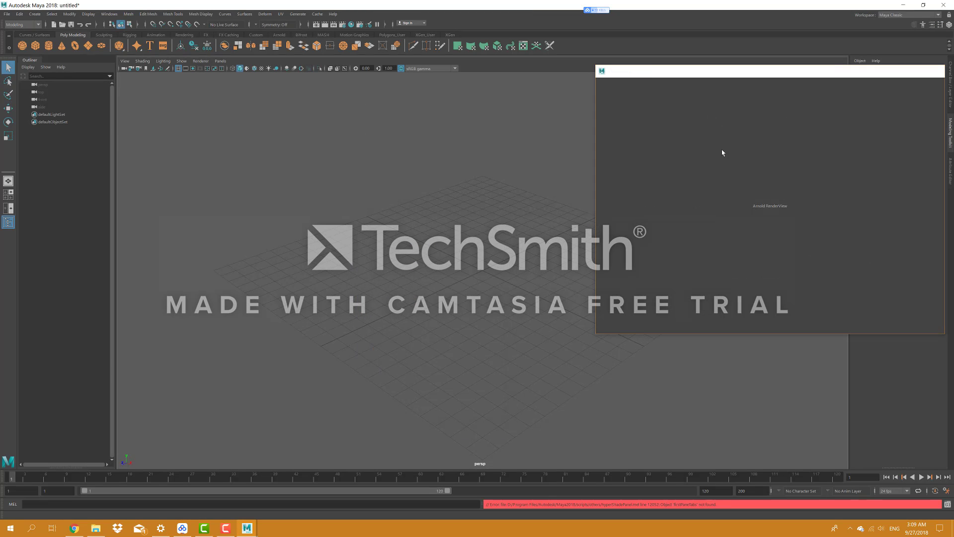
Create a polygon plane at the grid's centre and frame it in the perspective view.
alt+drag(475, 280, 575, 272)
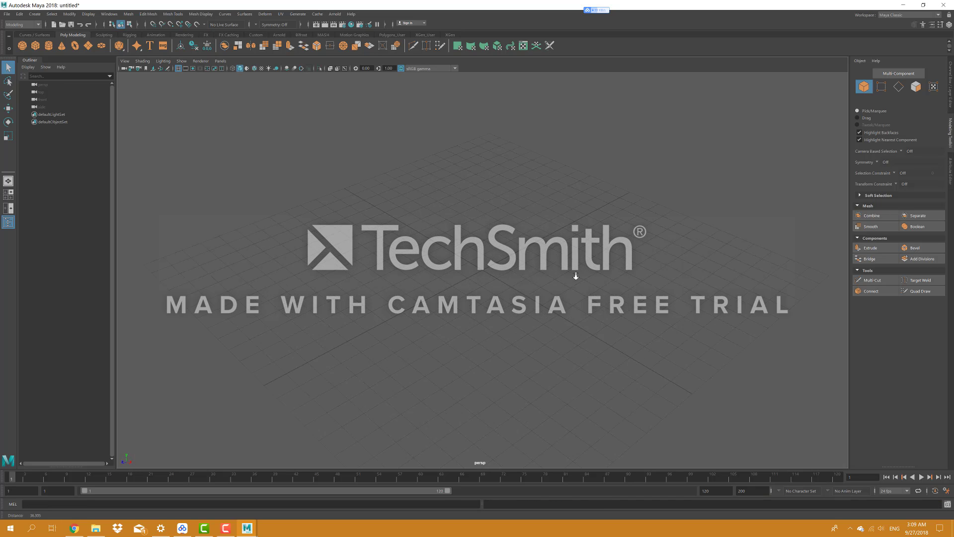
click(88, 46)
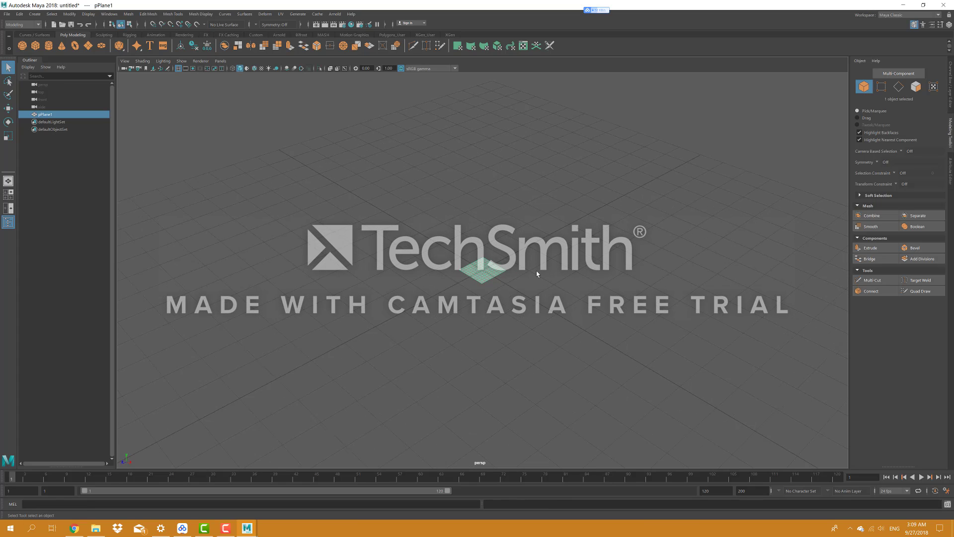
key(f)
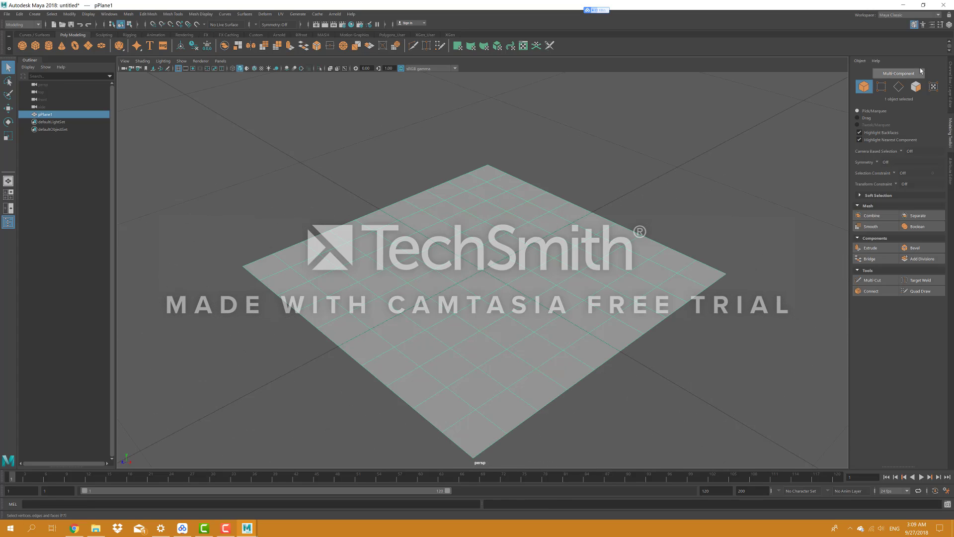
Set the plane's Subdivisions Width and Subdivisions Height to 2.
click(950, 78)
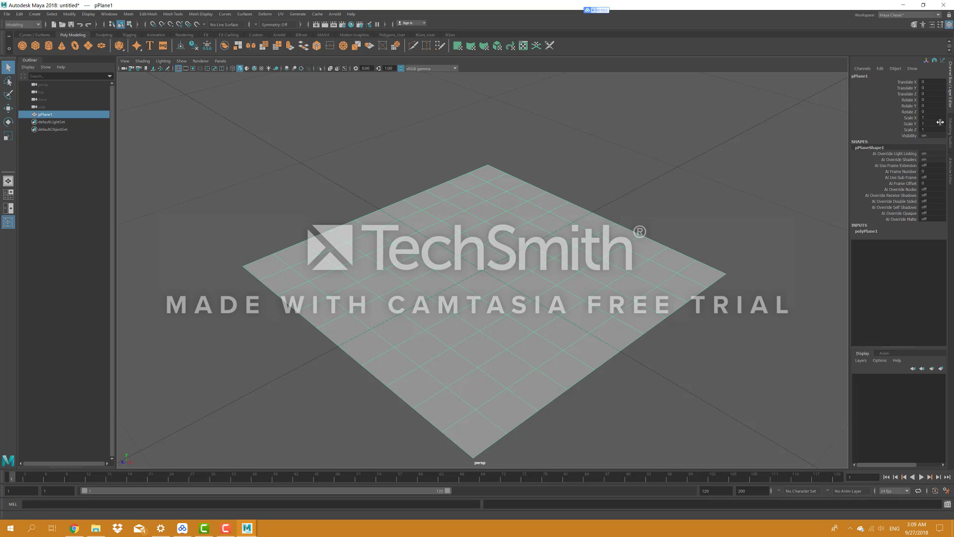
click(950, 174)
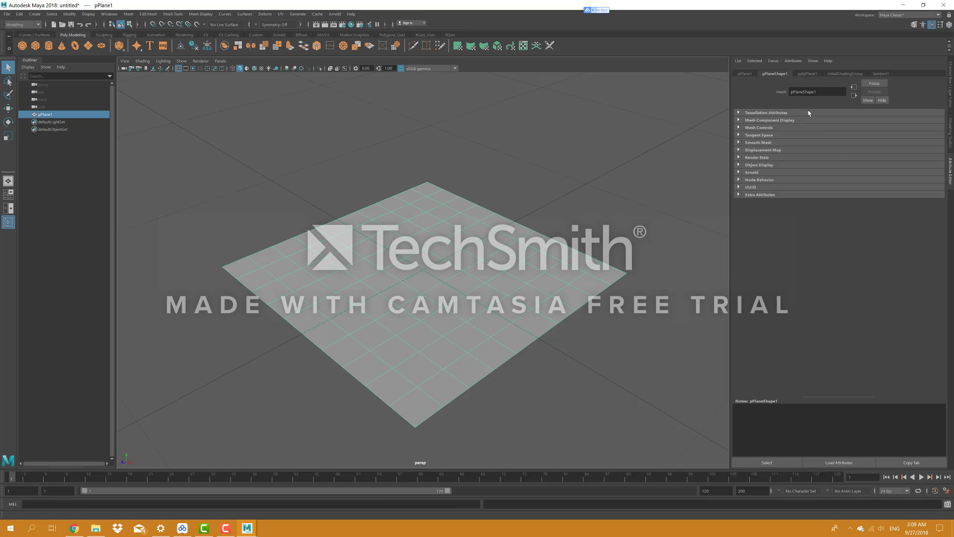
click(807, 74)
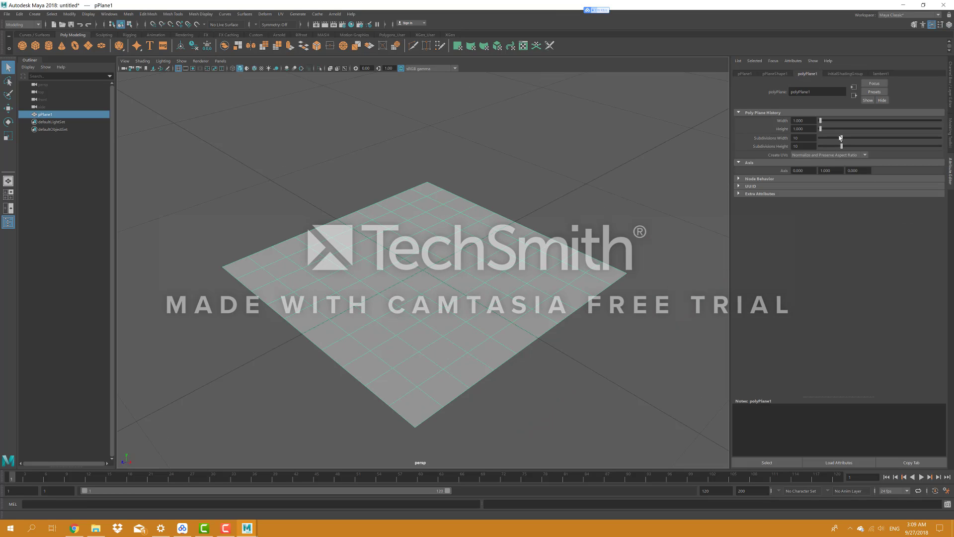
drag(840, 138, 821, 149)
scroll(715, 199, up, 1)
scroll(715, 199, down, 2)
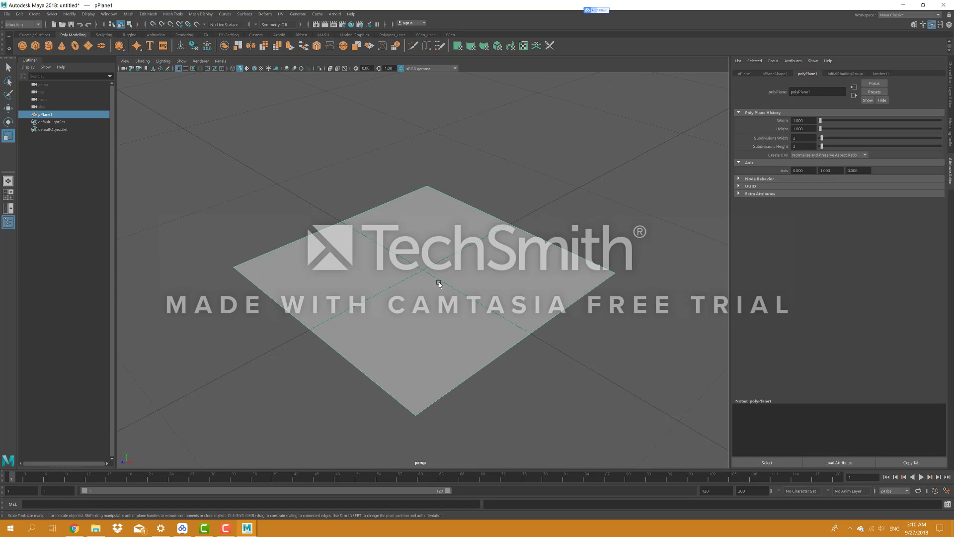
Scale the plane down along its X axis into a narrower rectangle.
key(r)
drag(446, 281, 360, 241)
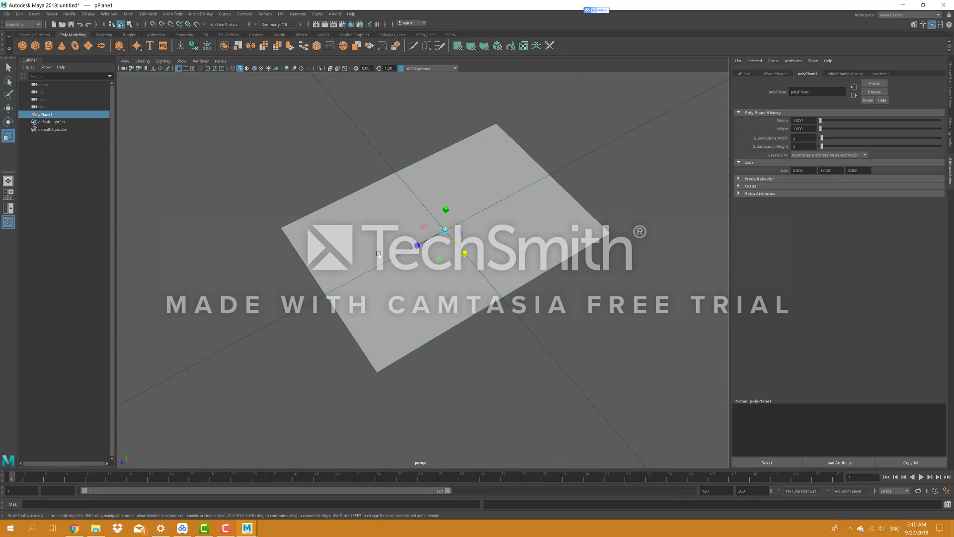
alt+drag(396, 275, 405, 259)
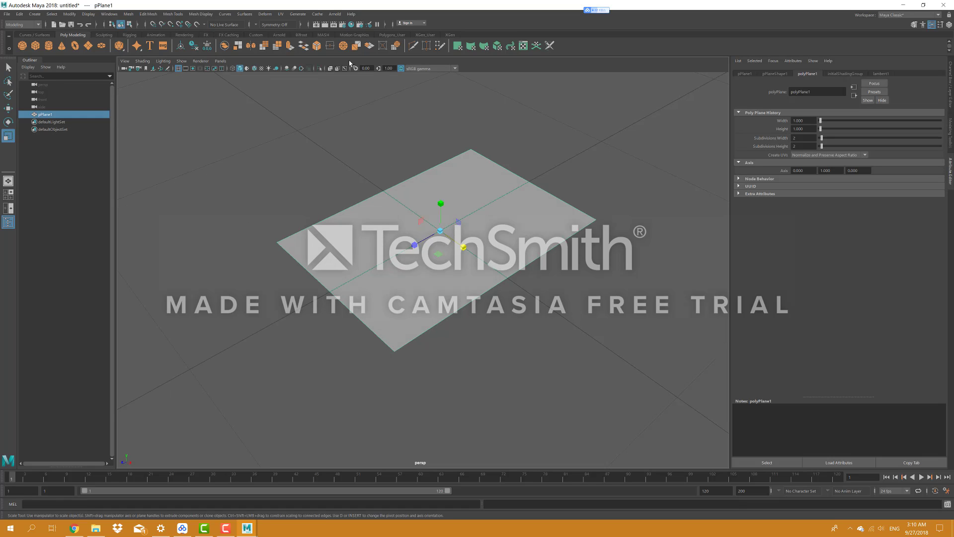
Create an Arnold aiStandardSurface material in the Hypershade, filtering the Arnold nodes by "standard".
click(352, 24)
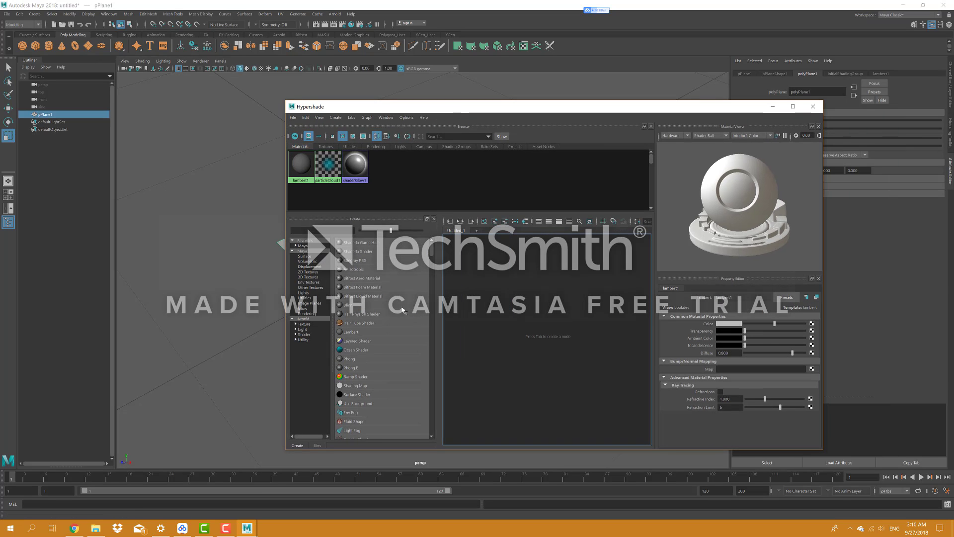
click(305, 319)
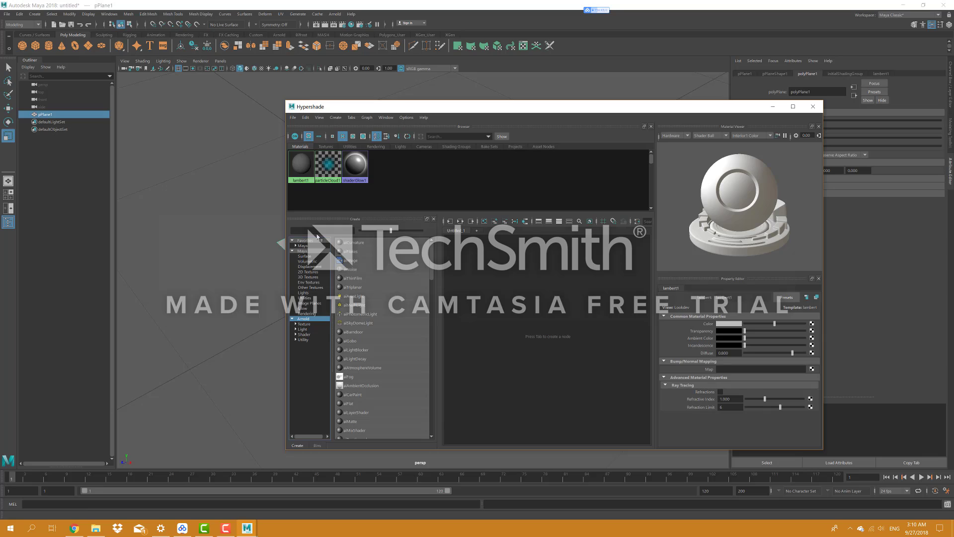
text(stan)
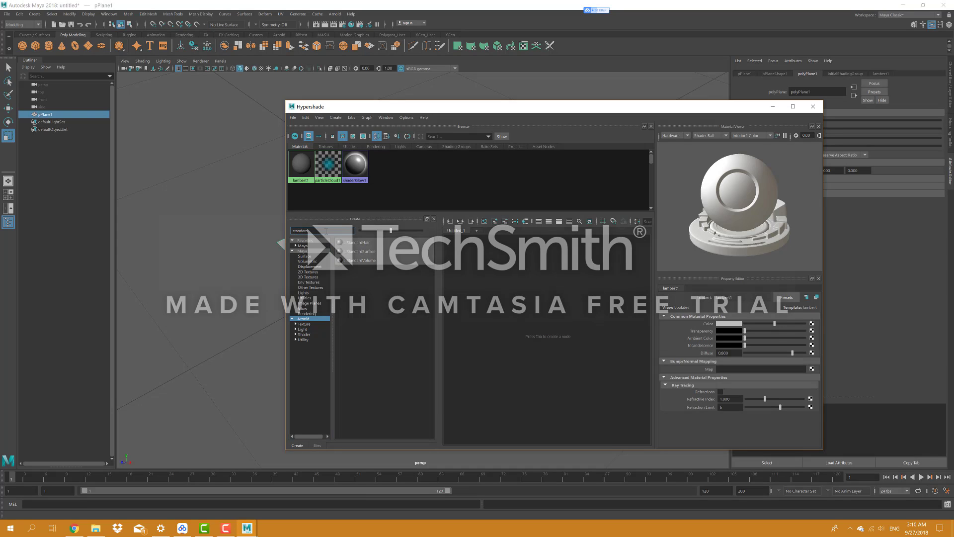
text(dard)
click(357, 252)
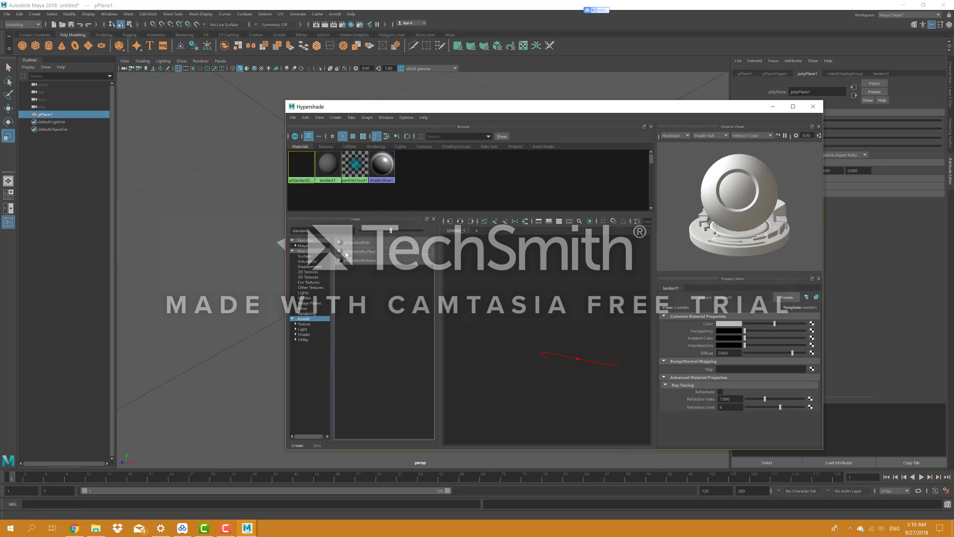
Rename the new aiStandardSurface material to leaf.
right_click(300, 182)
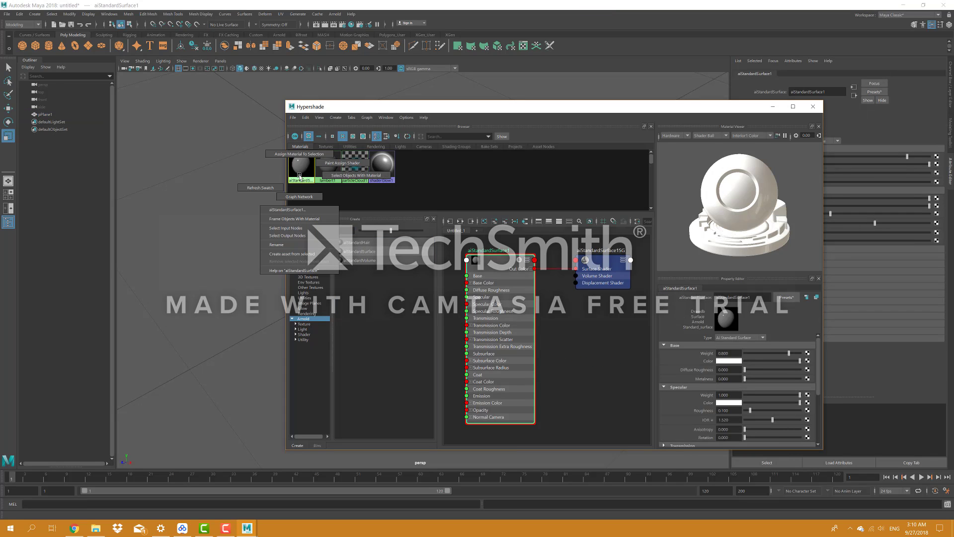
click(285, 250)
text(k)
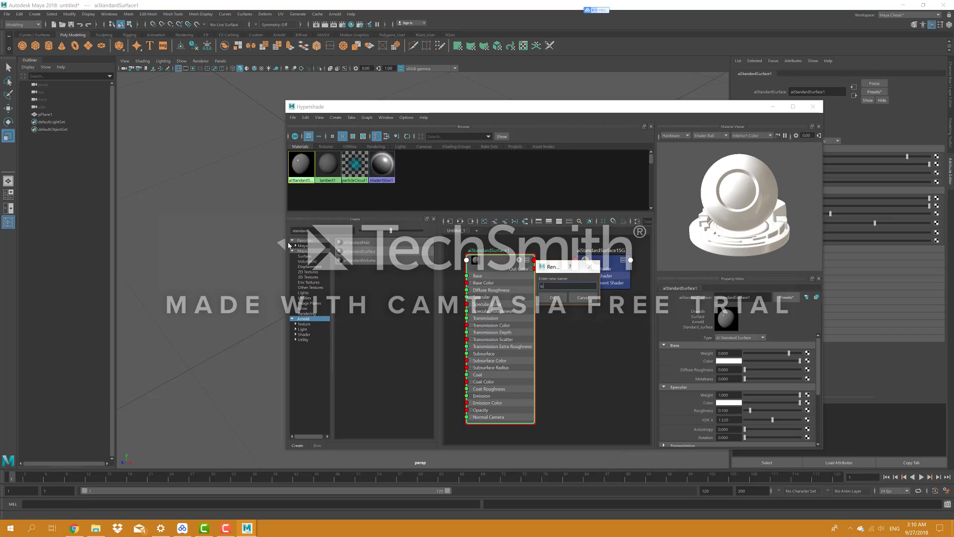
text(eaf)
key(Return)
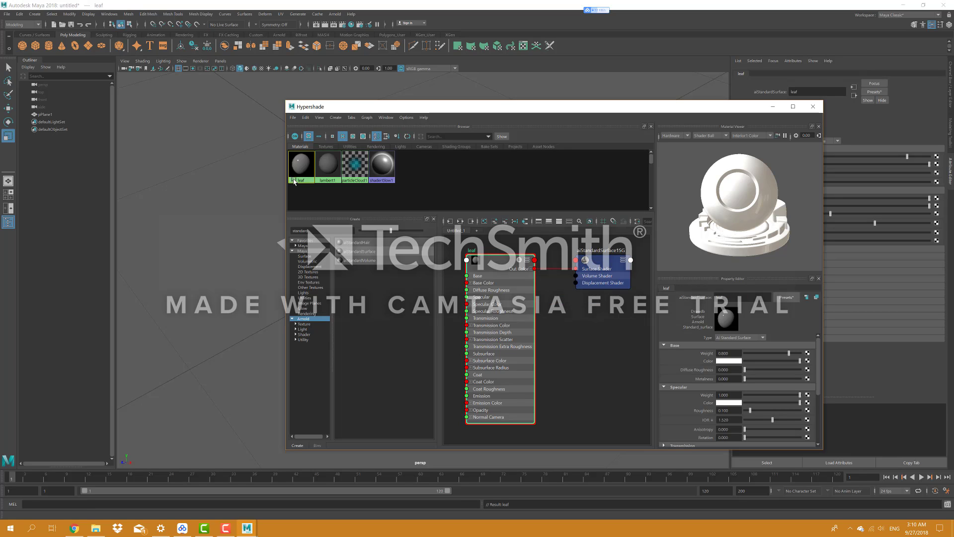
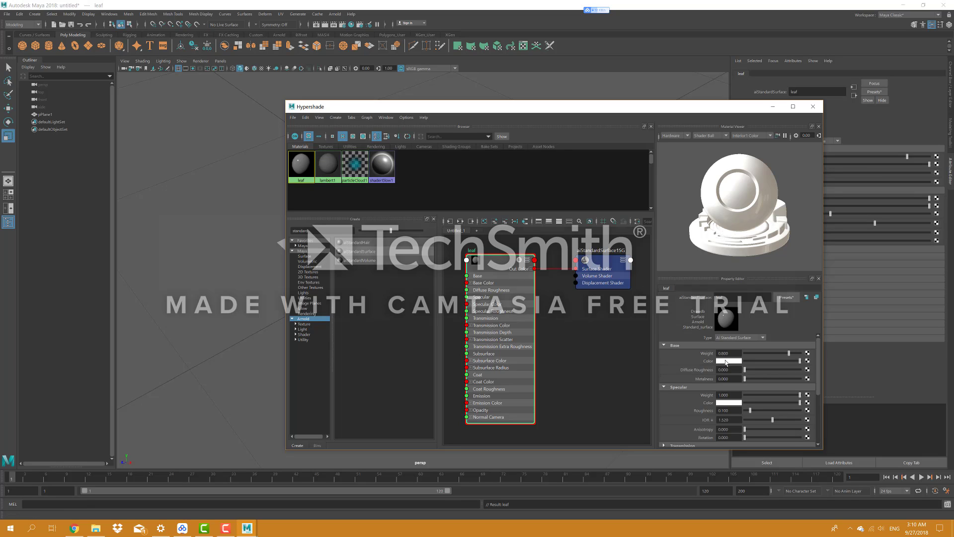
Map a File texture to the leaf material's base Color and load leaf.jpg from the project's images folder.
click(807, 361)
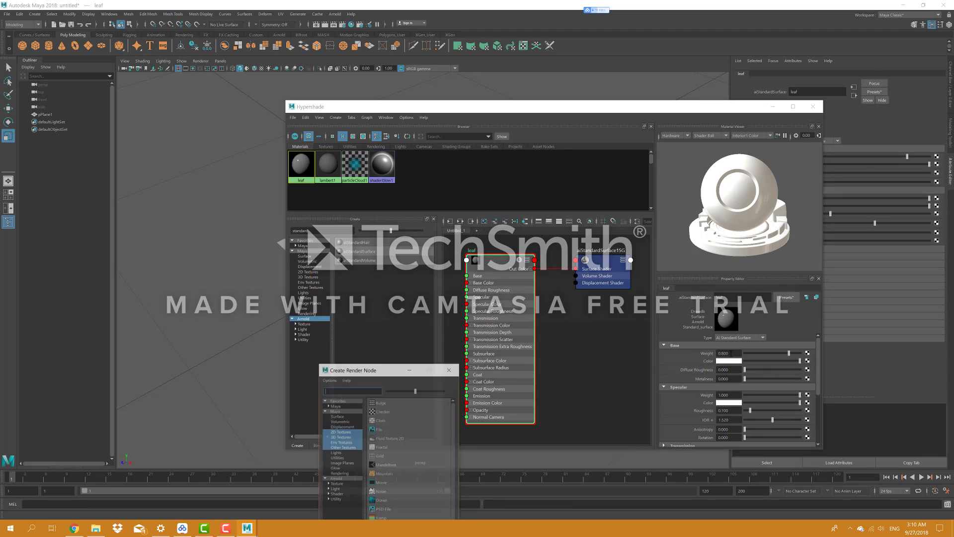
click(382, 429)
click(814, 346)
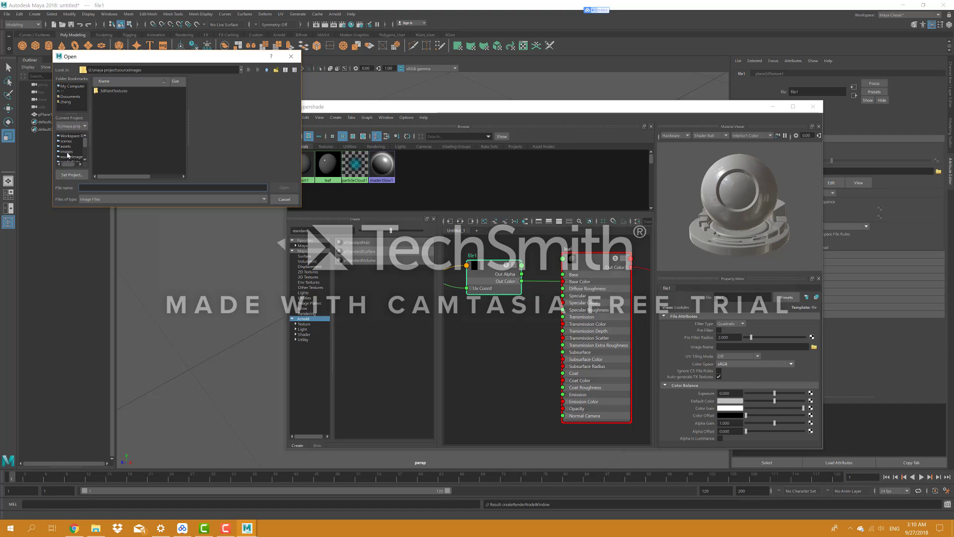
click(67, 152)
click(107, 104)
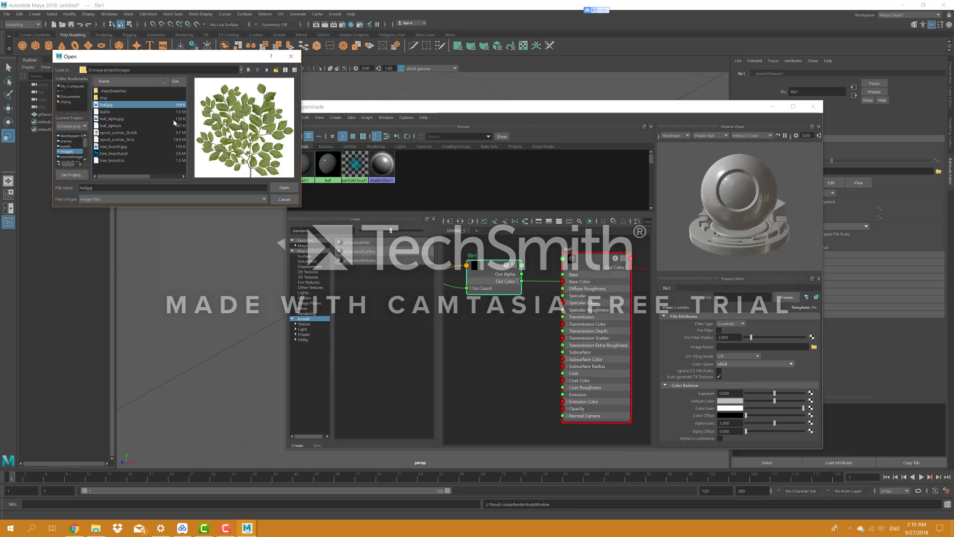
click(284, 187)
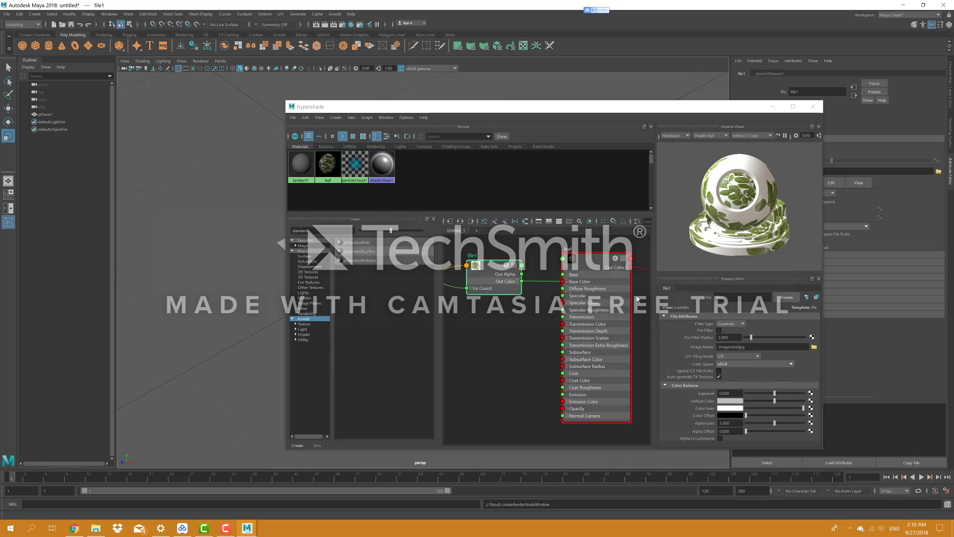
Reduce the leaf material's specular Weight to nearly zero.
click(593, 259)
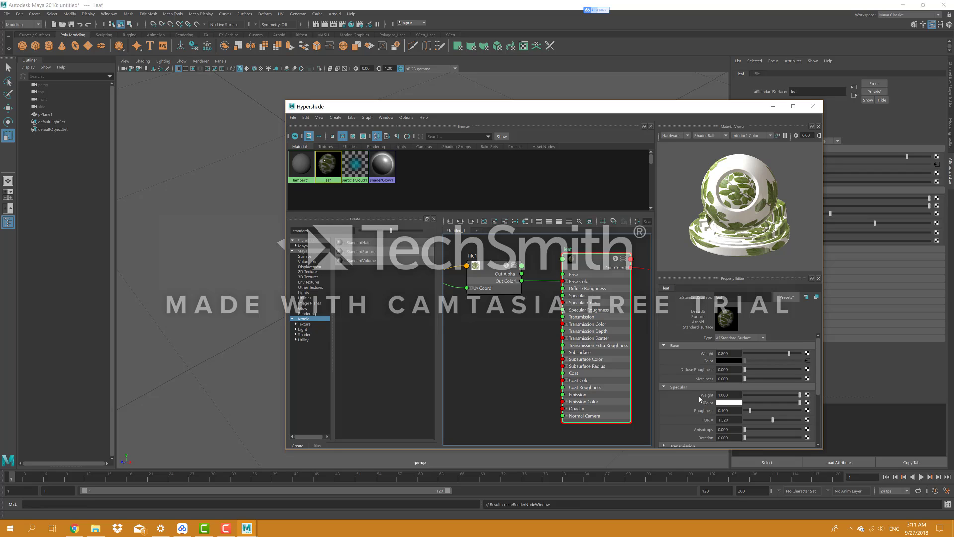
drag(799, 398, 746, 400)
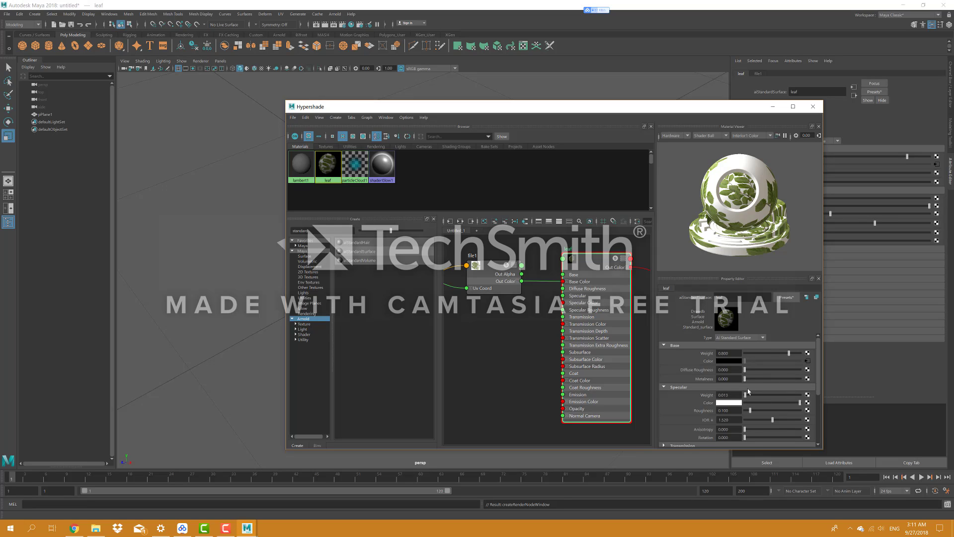
Map a File texture to the leaf material's geometry Opacity and load leaf_alpha.jpg from the project's images folder.
drag(815, 385, 813, 429)
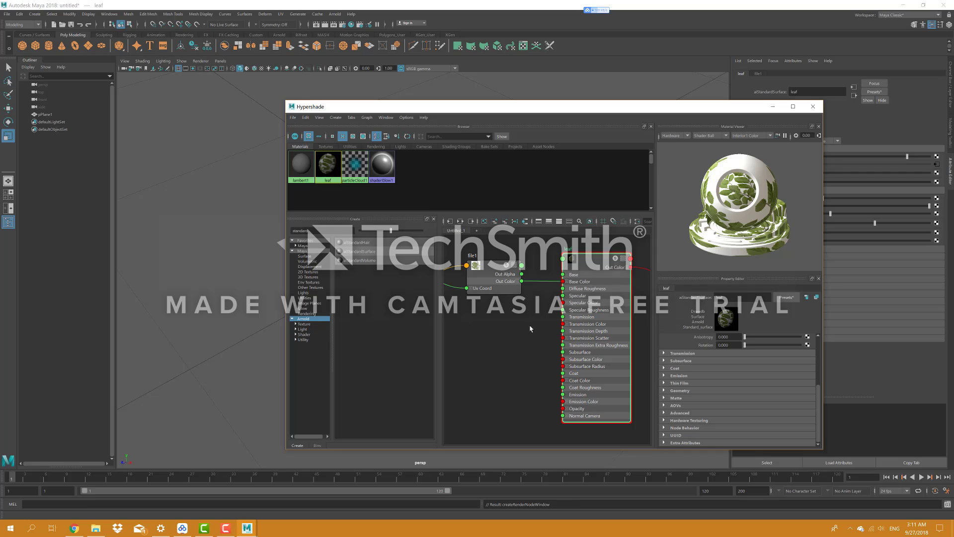
click(663, 391)
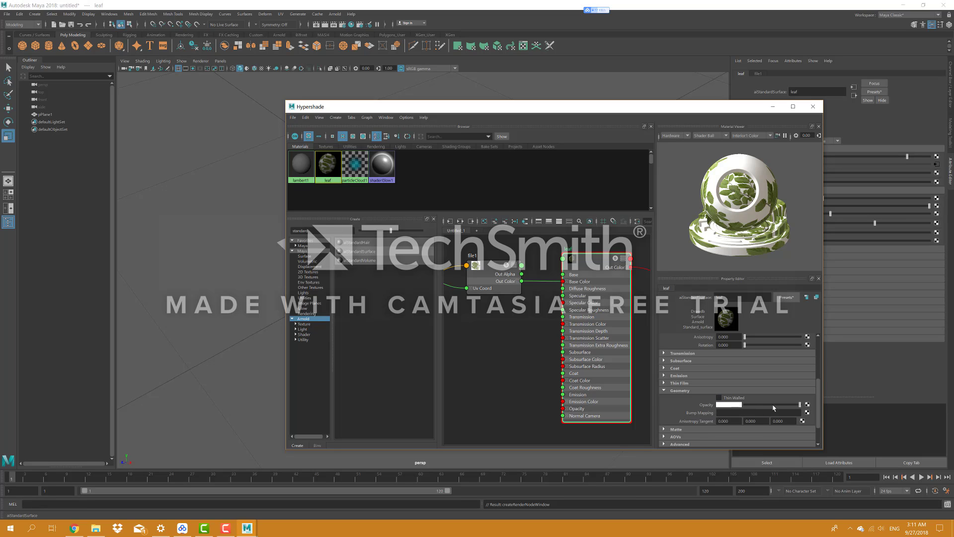
click(807, 405)
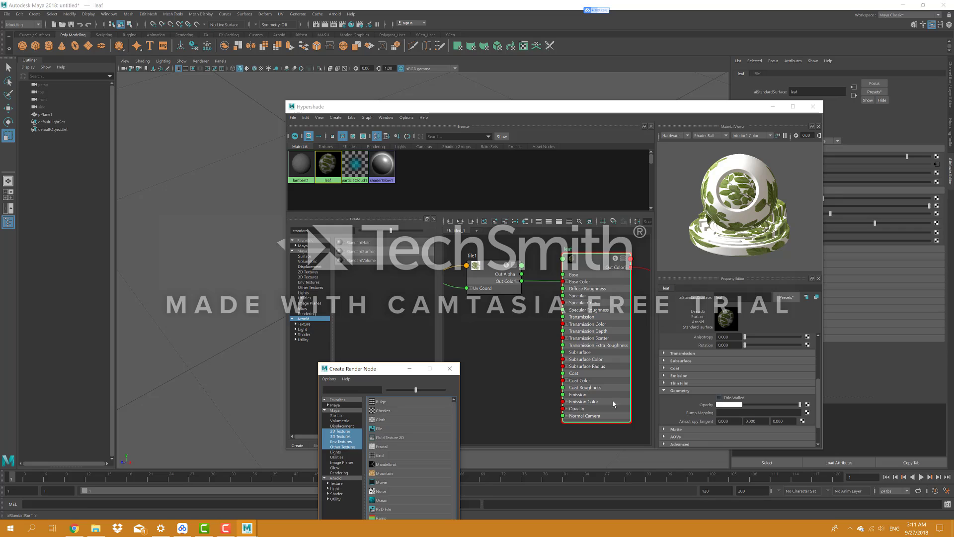
click(379, 430)
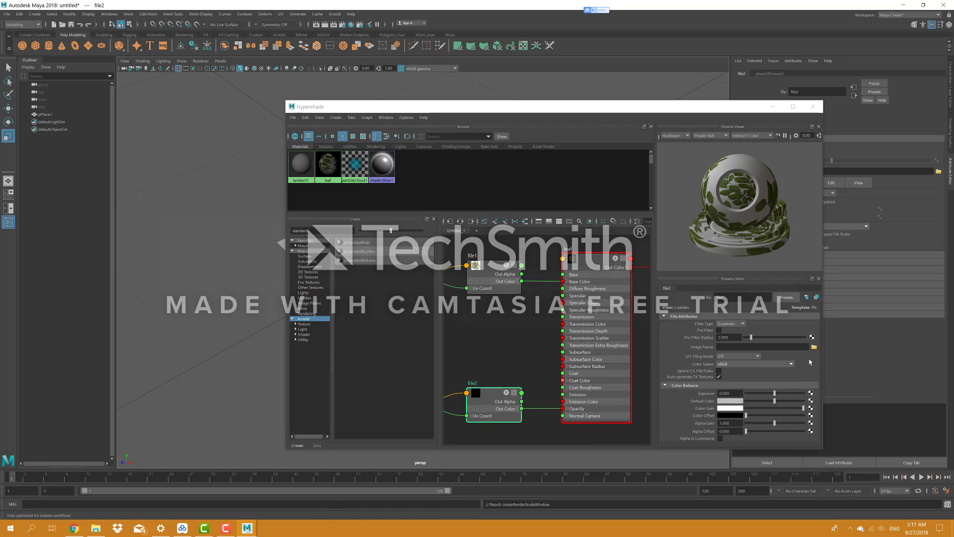
click(814, 348)
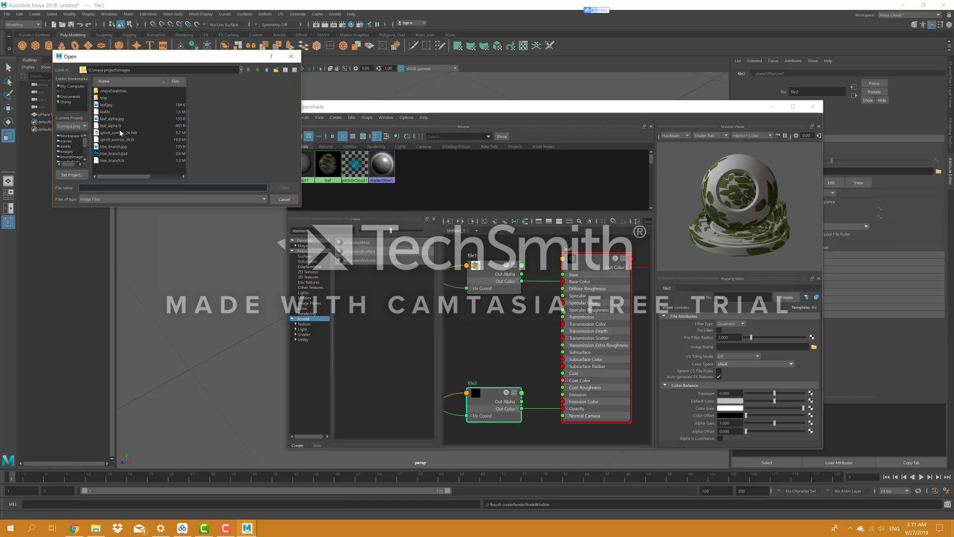
click(114, 120)
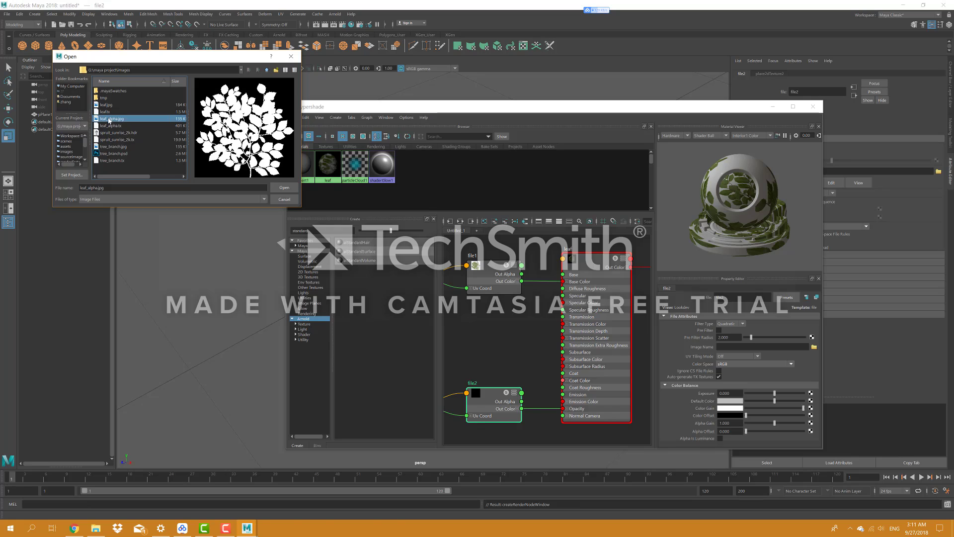
double_click(117, 118)
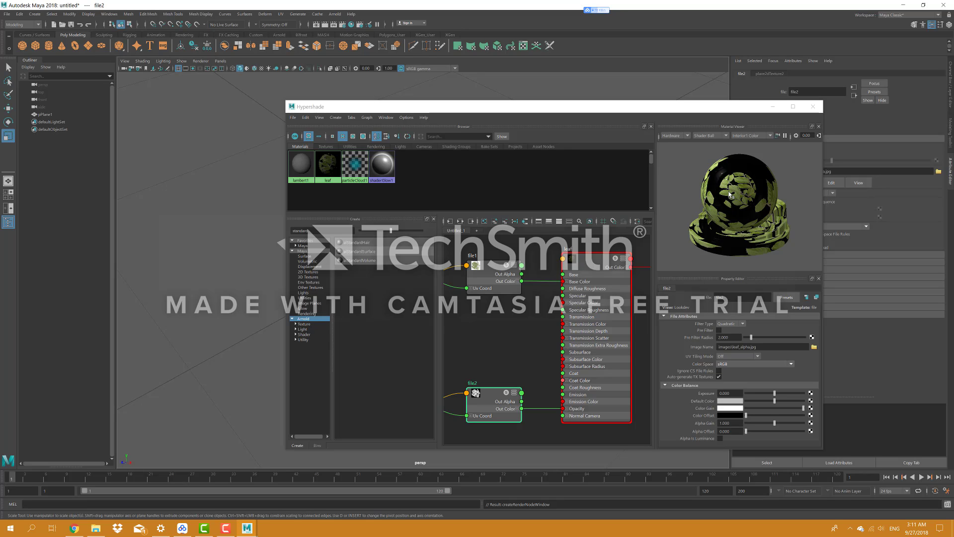
Enable Thin Walled in the leaf material's Geometry settings.
drag(757, 231, 748, 221)
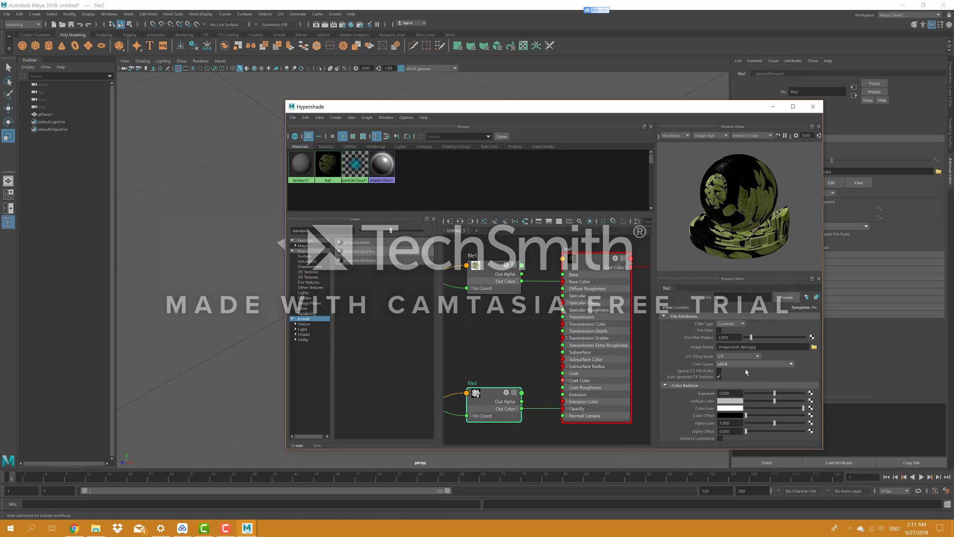
click(596, 261)
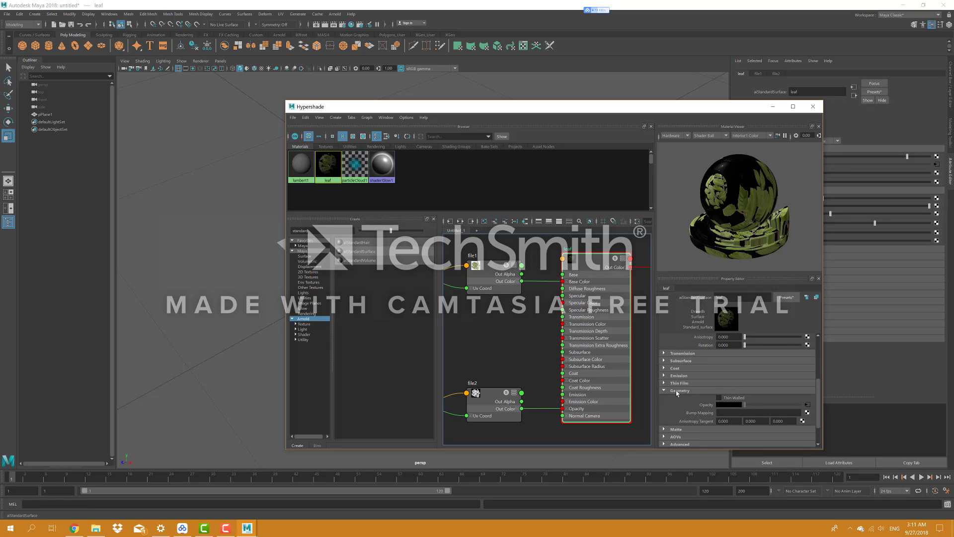
click(719, 398)
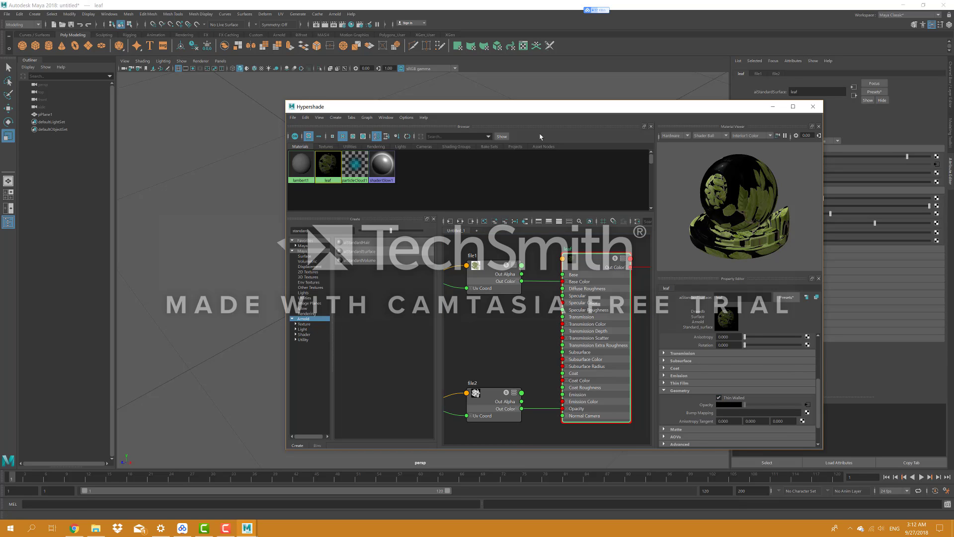
Uncover the plane behind the Hypershade and assign the leaf material to it.
drag(541, 112, 626, 119)
drag(659, 85, 721, 70)
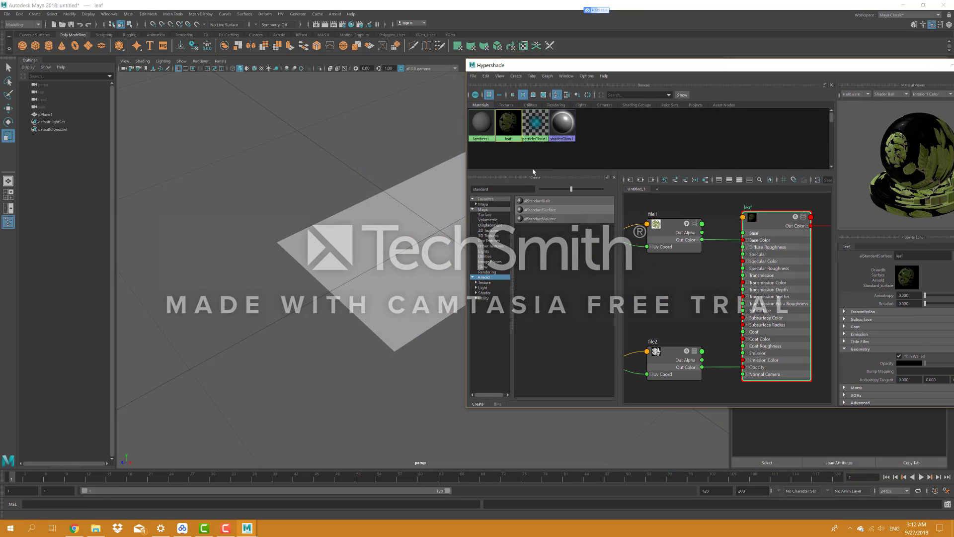
click(430, 225)
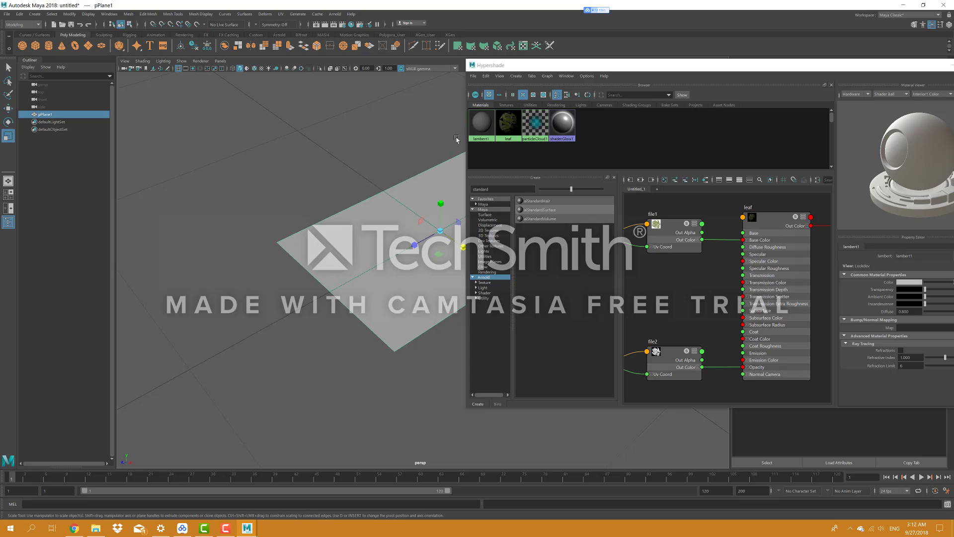
right_drag(510, 128, 514, 106)
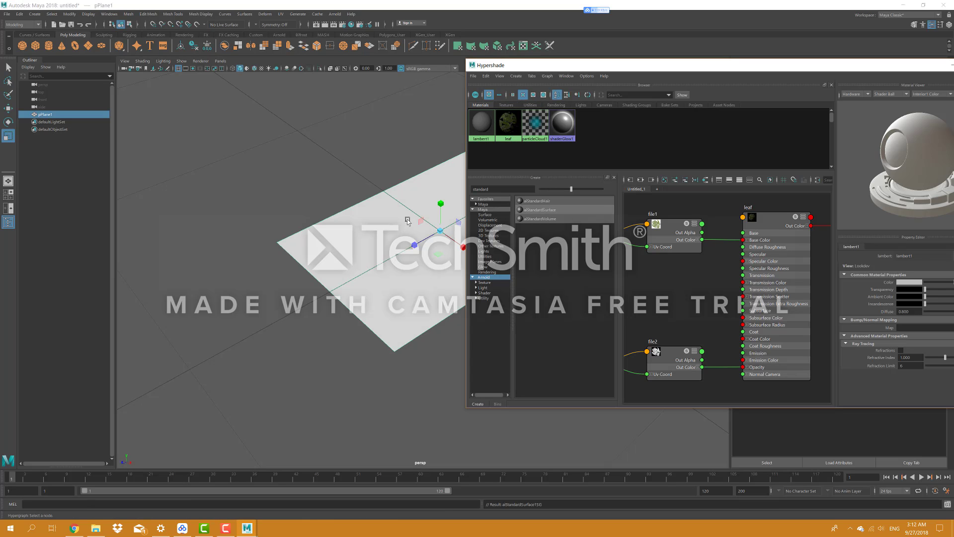
Show texture maps in the perspective view and adjust the plane's scale along its X axis.
mouse_move(429, 207)
alt+mouse_down()
mouse_move(319, 220)
mouse_move(347, 236)
alt+mouse_up()
key(6)
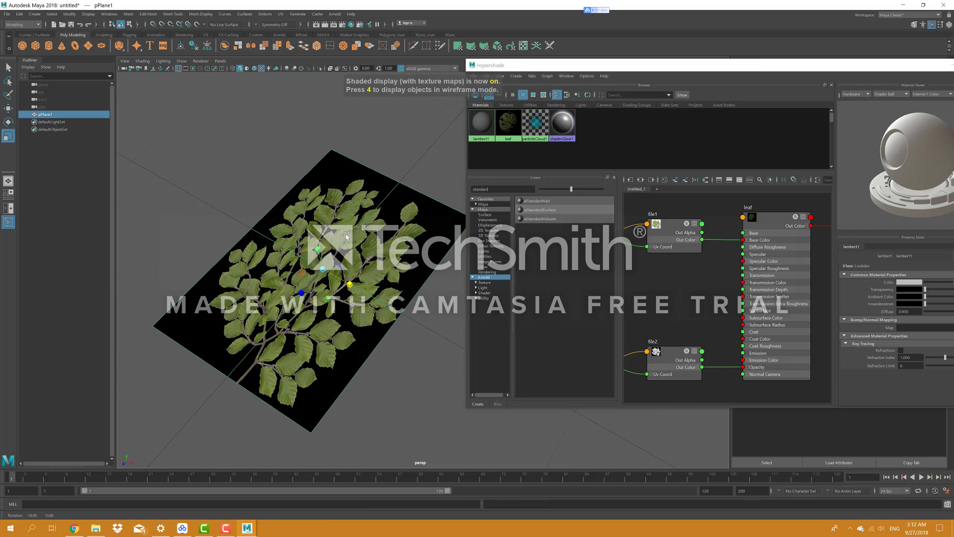
click(349, 284)
drag(350, 285, 343, 204)
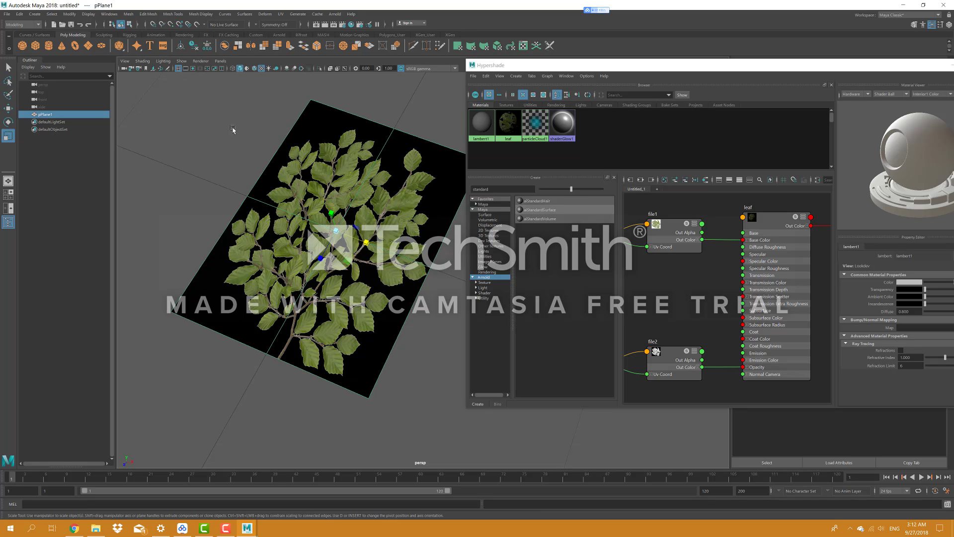
Set the Viewport 2.0 transparency algorithm to Alpha Cut in the Hardware Renderer 2.0 settings.
click(184, 64)
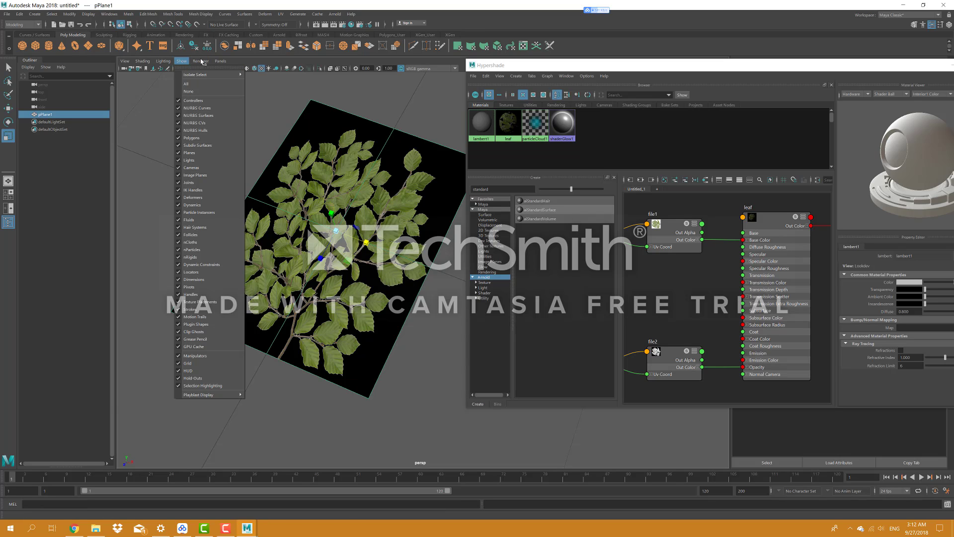
mouse_move(202, 62)
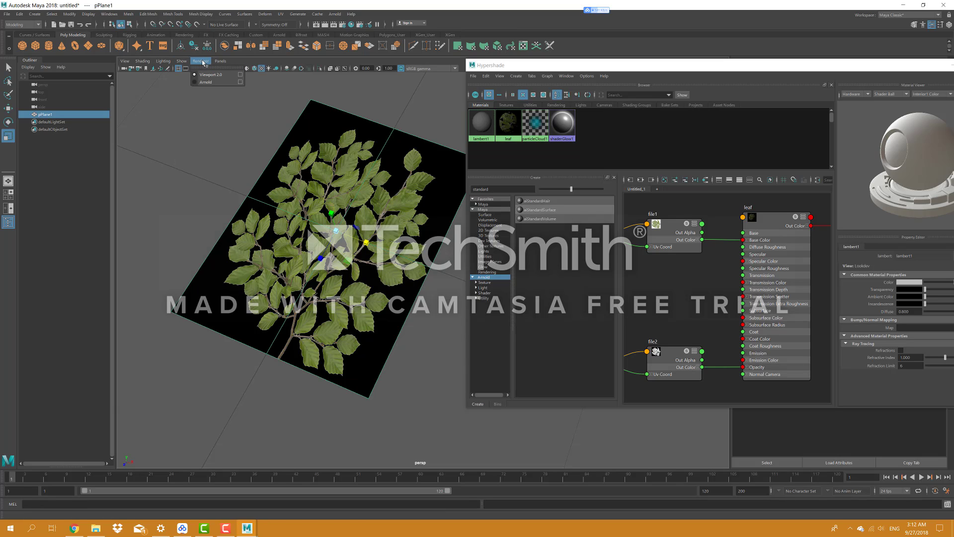
click(239, 74)
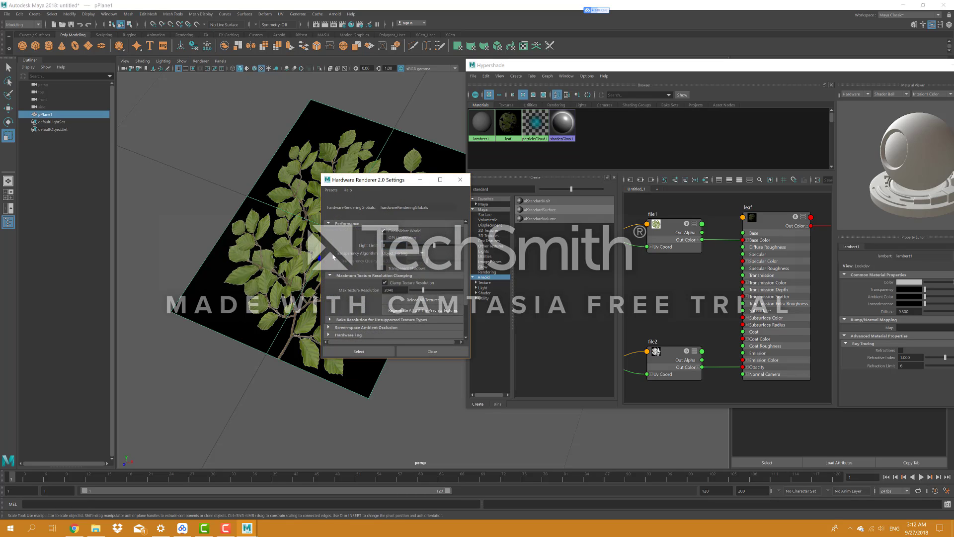
click(397, 255)
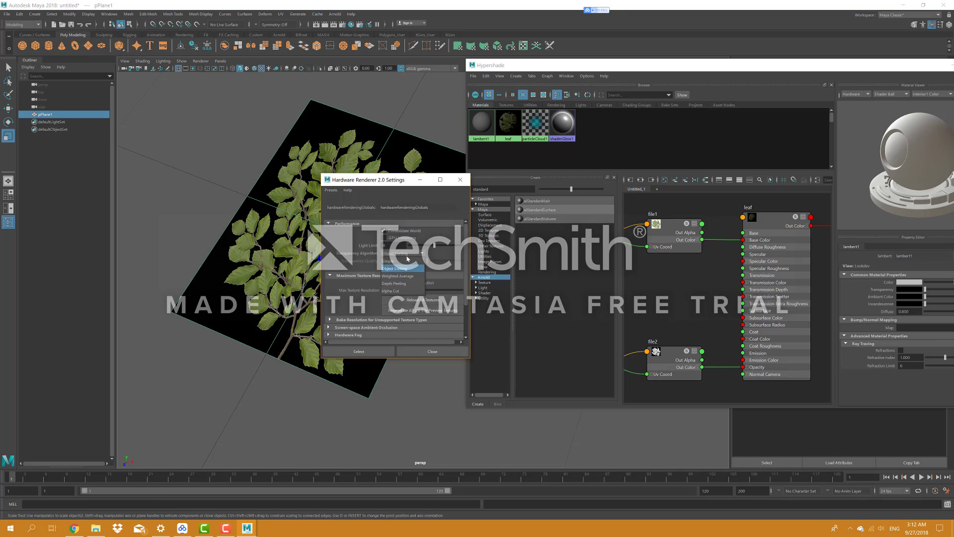
click(406, 291)
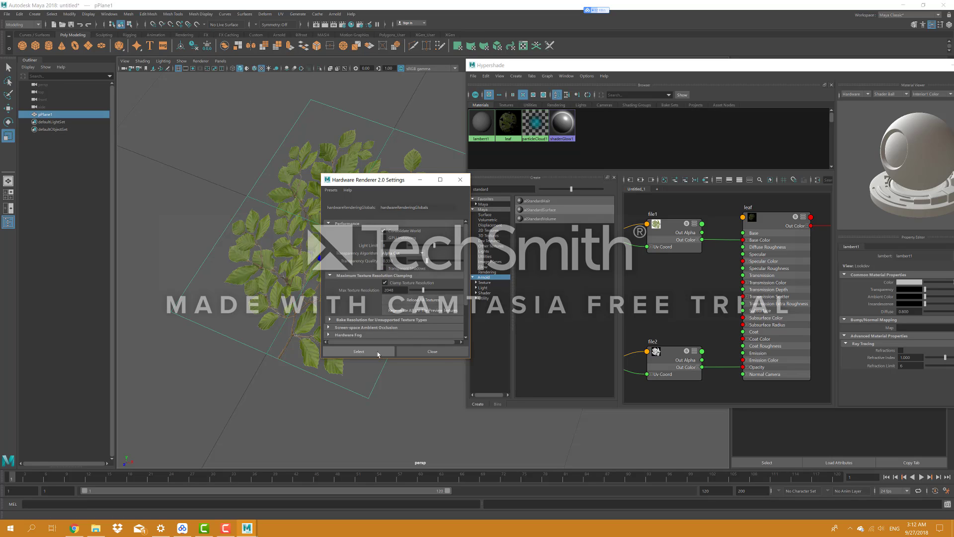
click(426, 352)
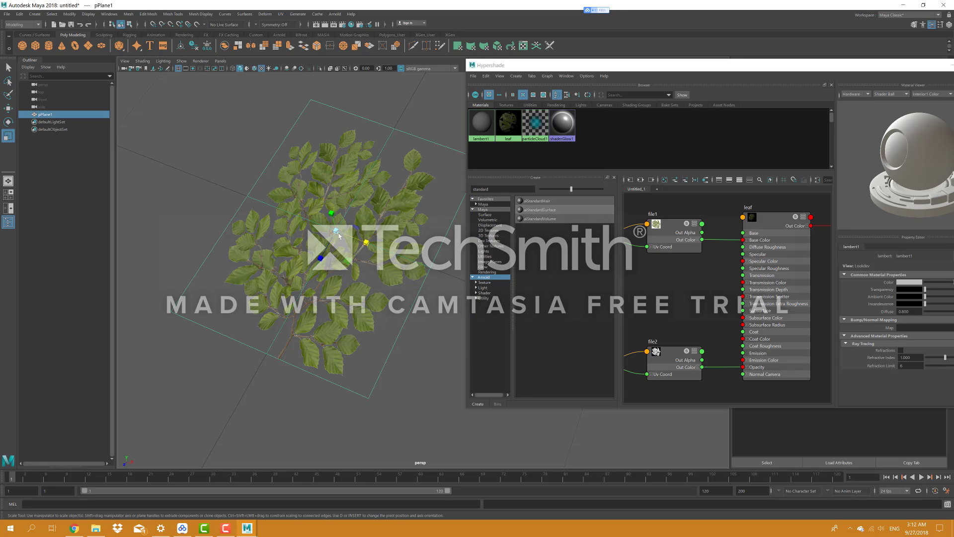
Create an Arnold area light and move it along its Z axis away from the leaf plane.
alt+drag(361, 246, 278, 248)
click(335, 14)
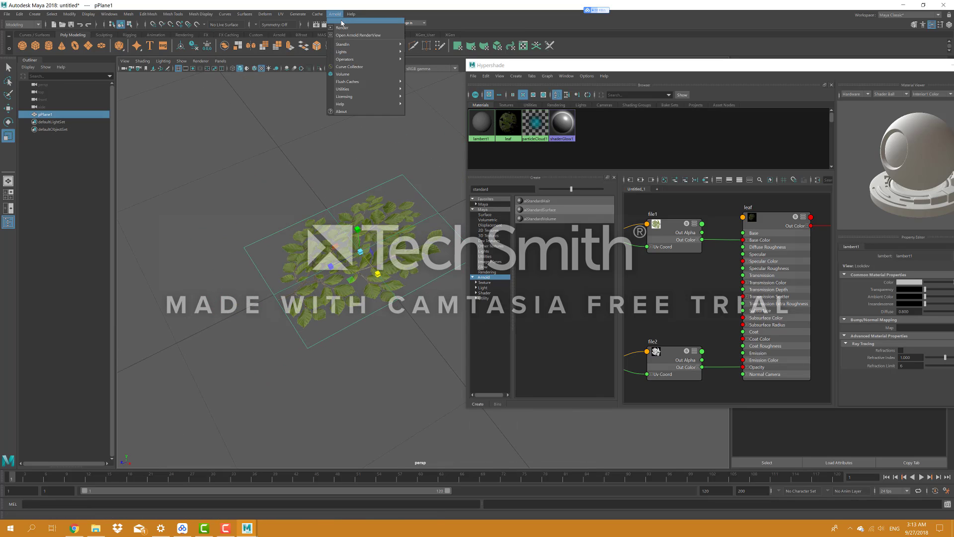
mouse_move(355, 51)
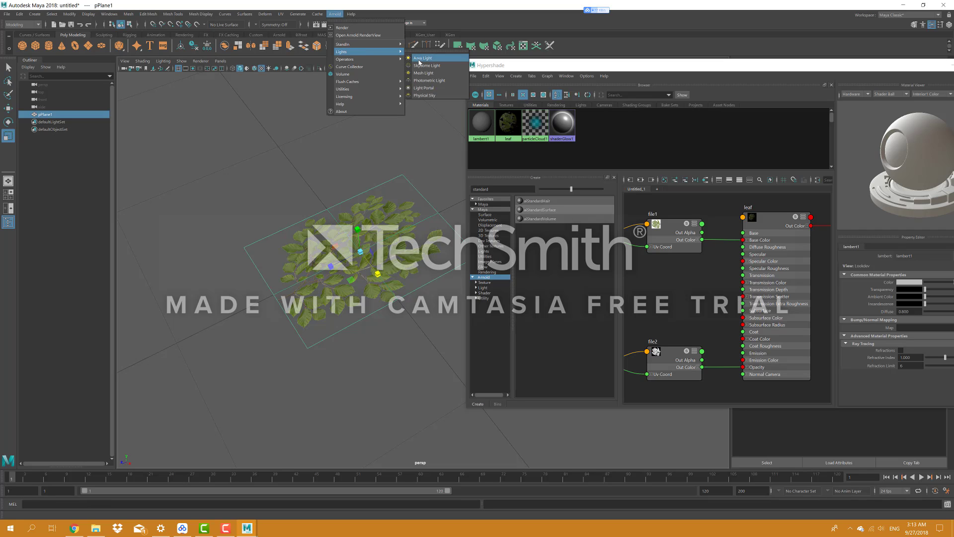
click(419, 58)
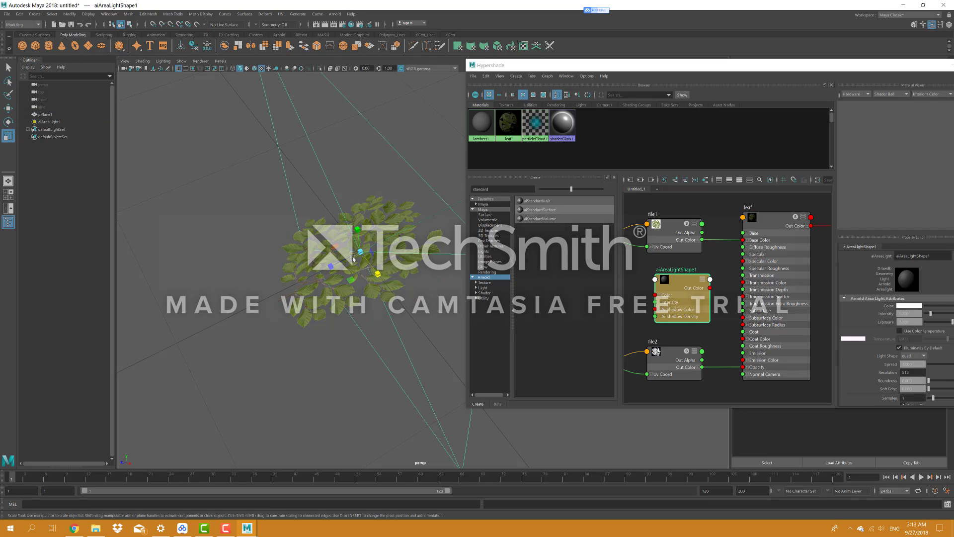
key(w)
drag(329, 268, 154, 324)
alt+drag(298, 238, 339, 176)
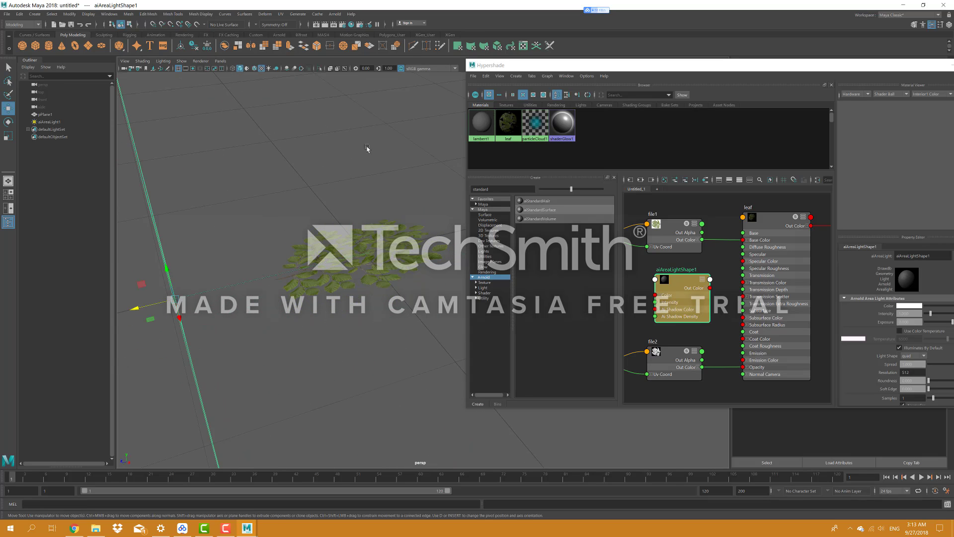
Open the Arnold RenderView to render the leaf plane from the perspective camera.
click(334, 14)
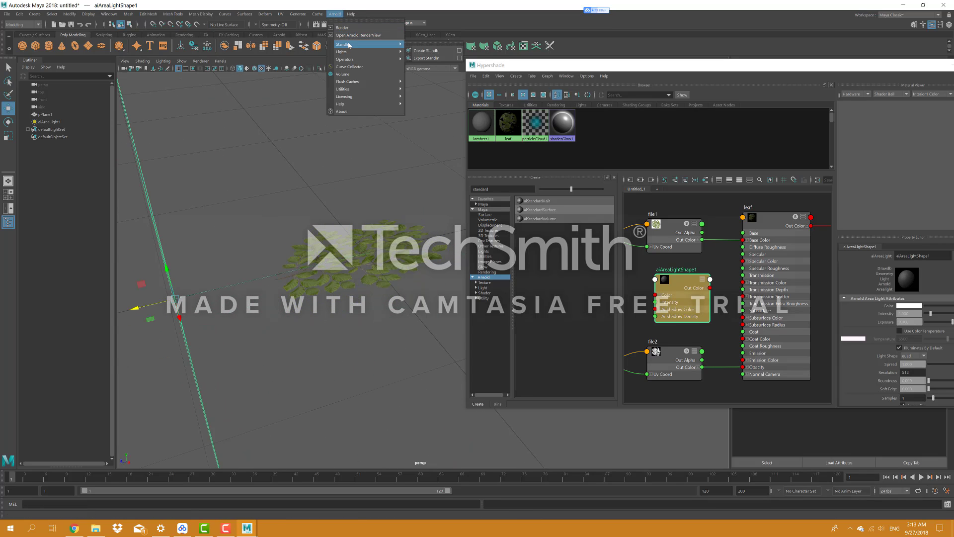
click(358, 35)
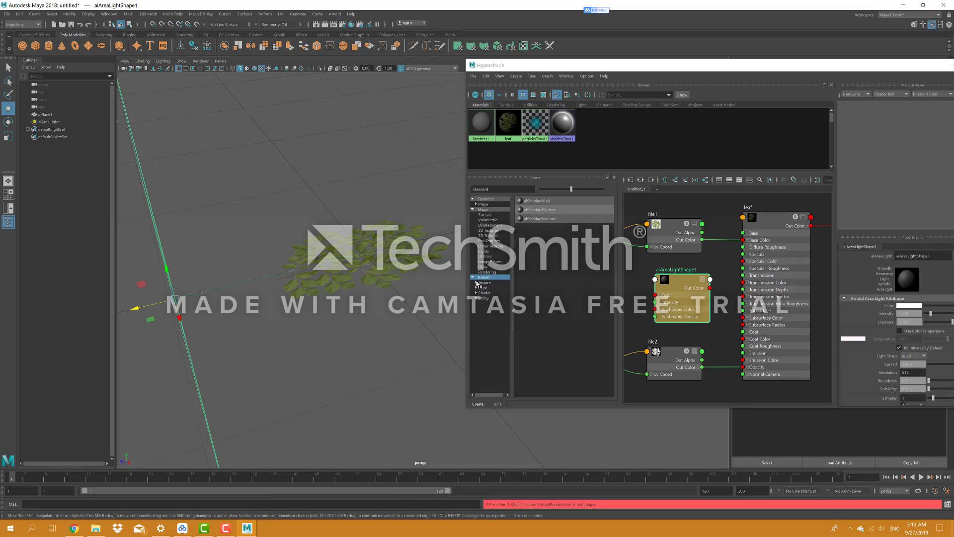
click(383, 277)
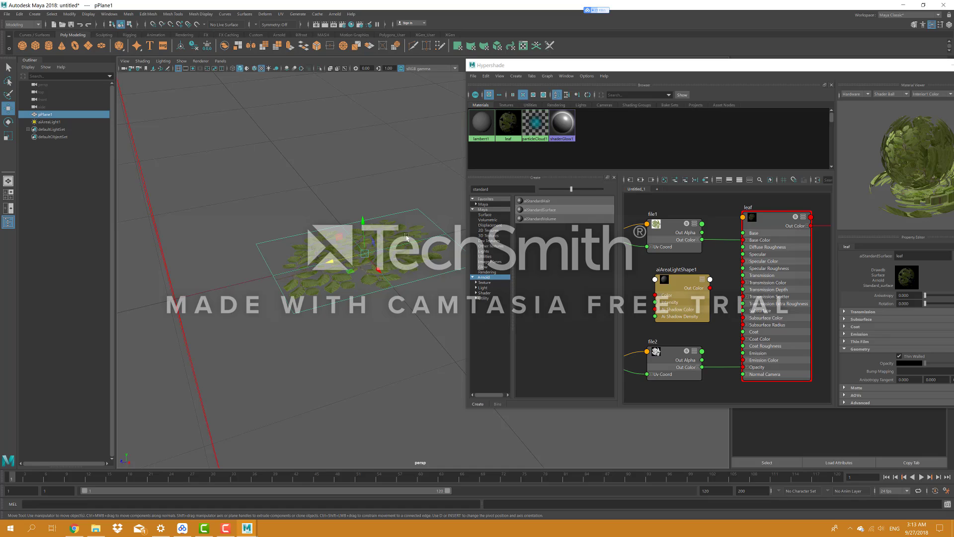
click(335, 14)
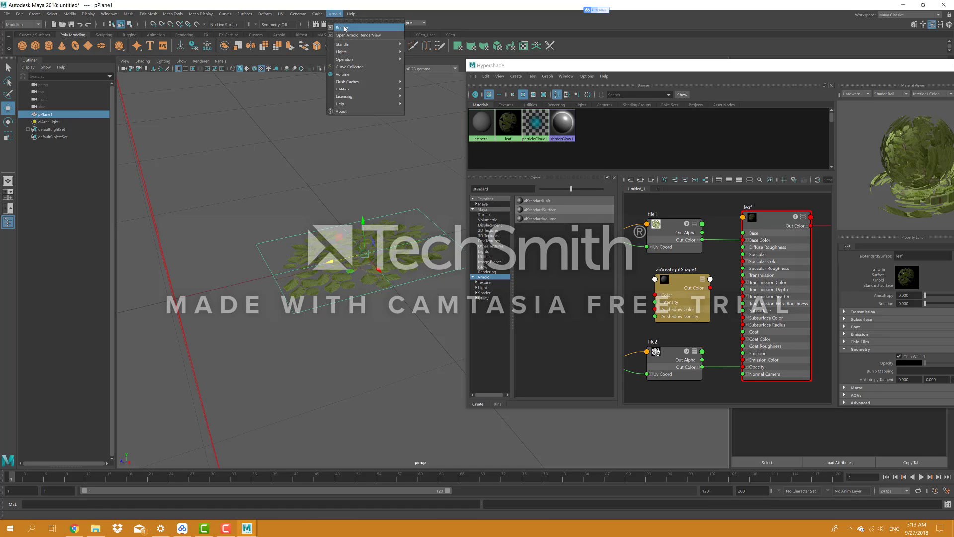
click(393, 52)
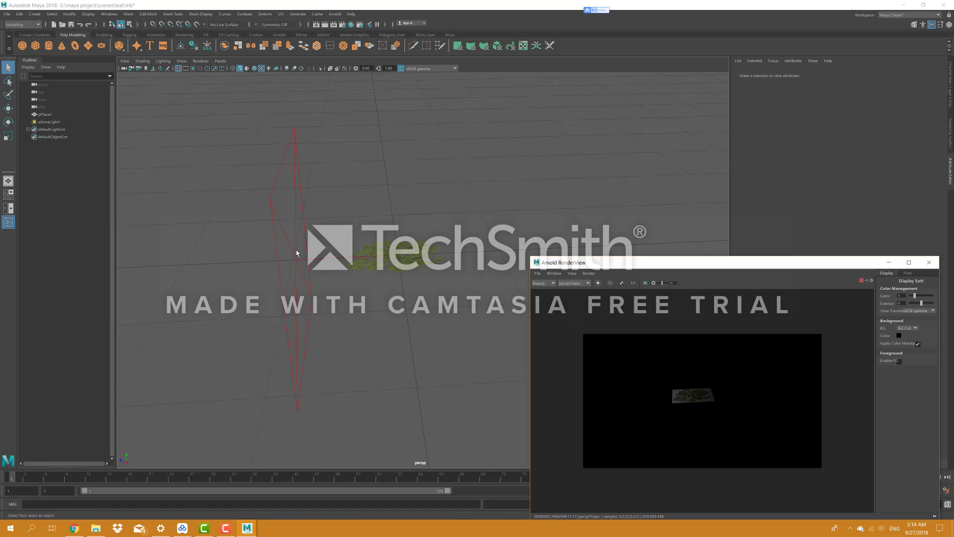
Raise the Arnold area light's Intensity to brighten the leaf plane in the render.
click(296, 253)
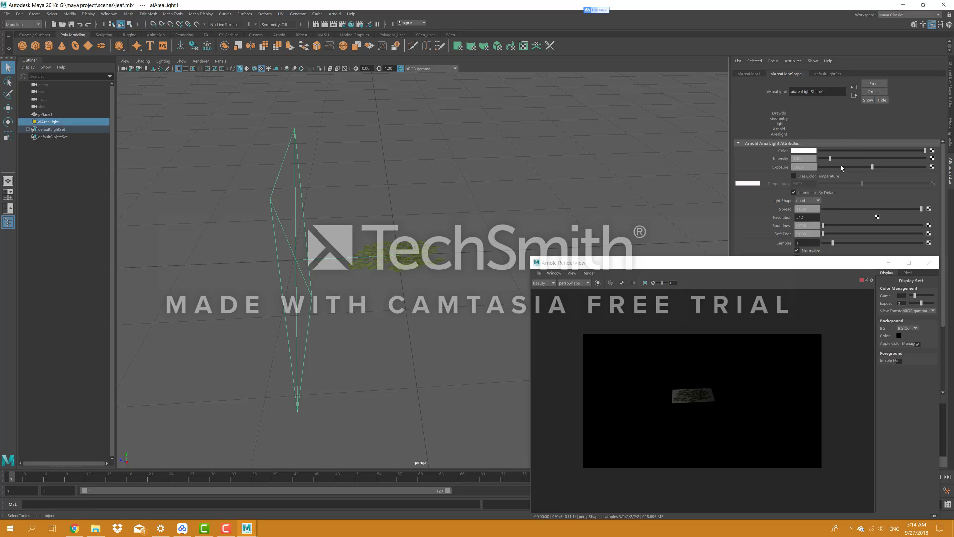
mouse_move(861, 161)
mouse_down()
mouse_move(888, 160)
mouse_move(880, 160)
mouse_up()
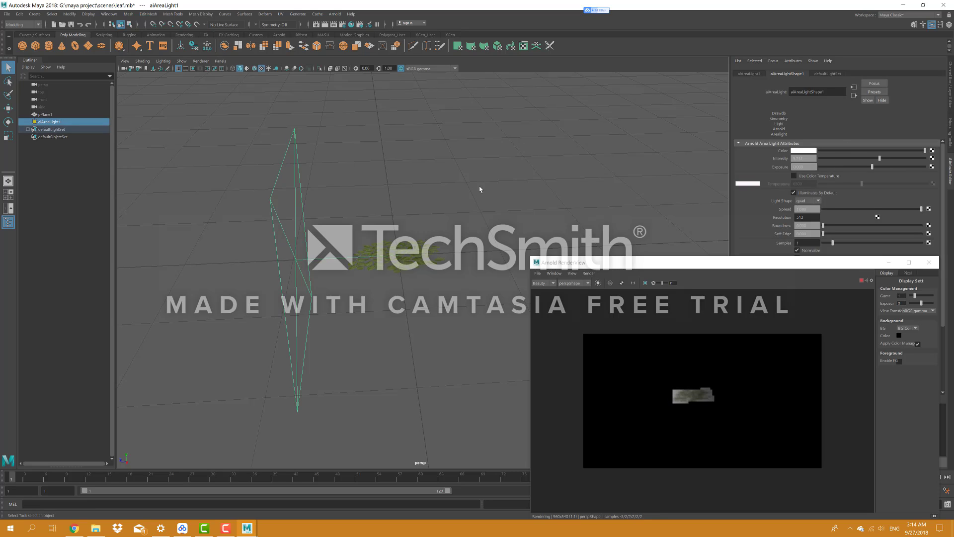
scroll(323, 216, up, 5)
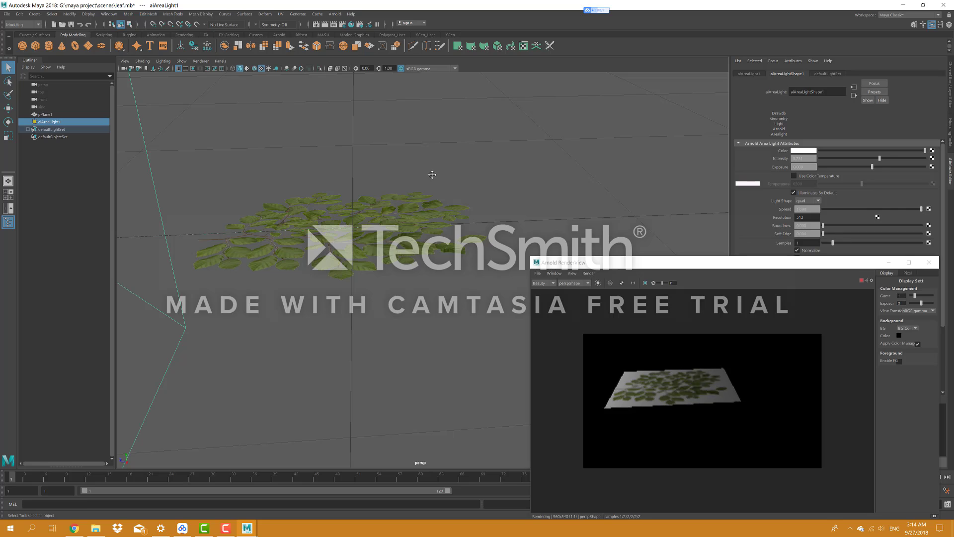
Turn off Opaque in the Arnold attributes of the leaf plane's shape so the render uses the opacity texture.
alt+drag(435, 173, 389, 198)
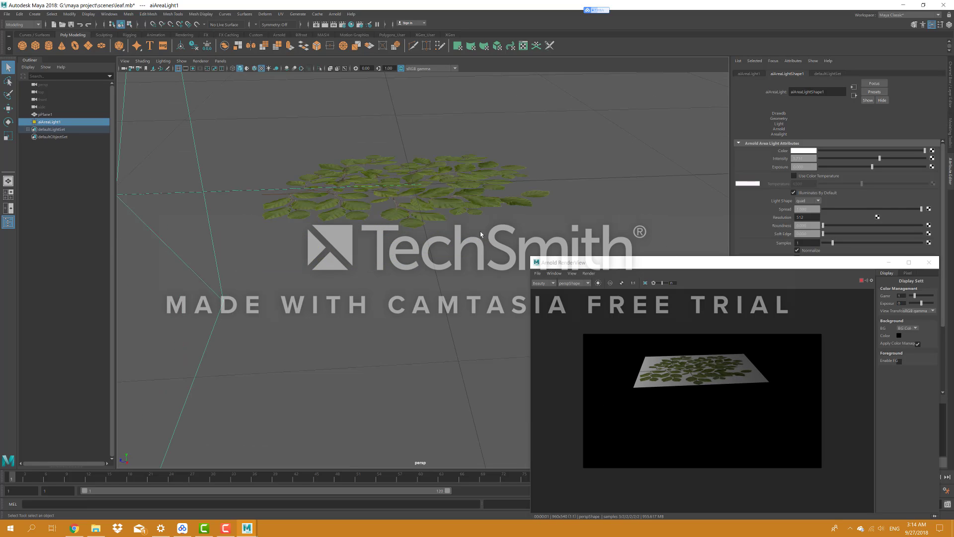
alt+drag(468, 209, 432, 203)
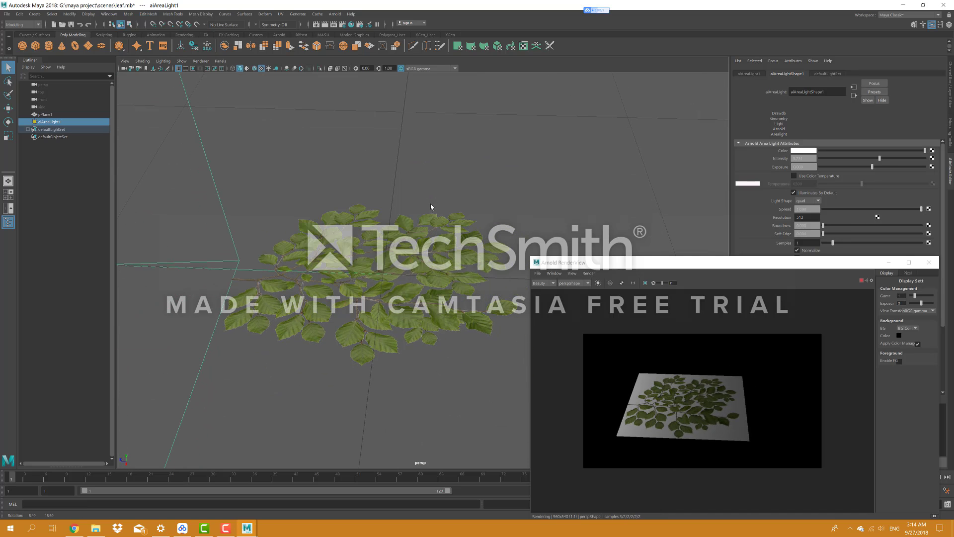
alt+middle_drag(447, 188, 447, 188)
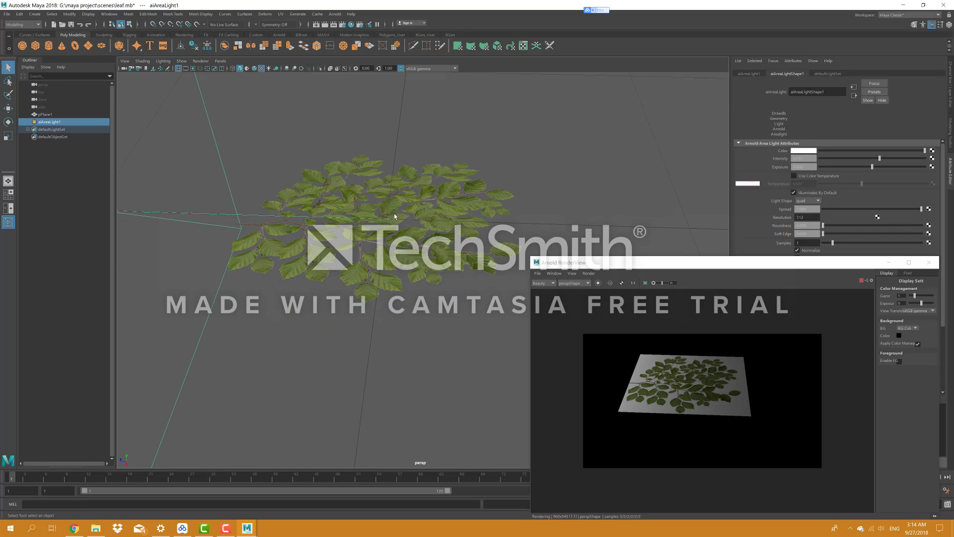
click(491, 186)
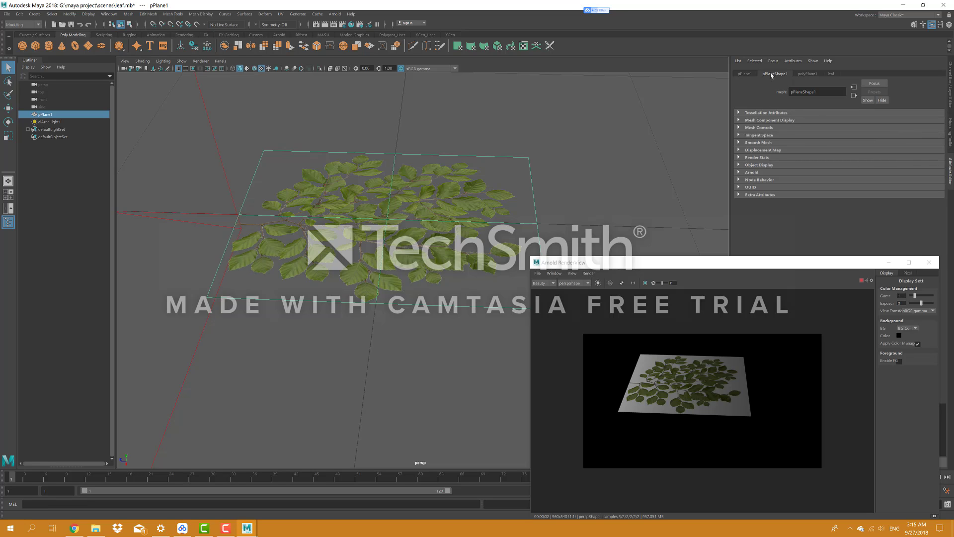
click(739, 172)
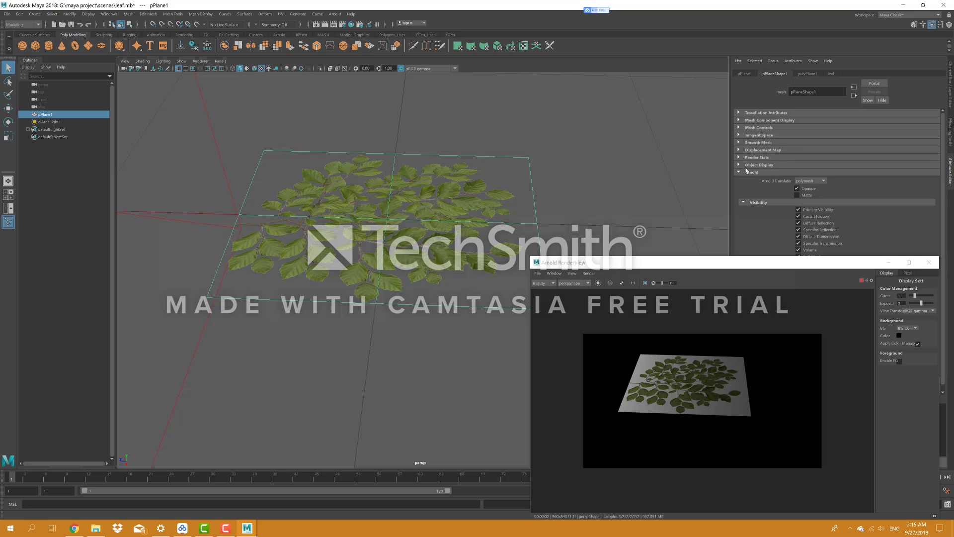
click(796, 189)
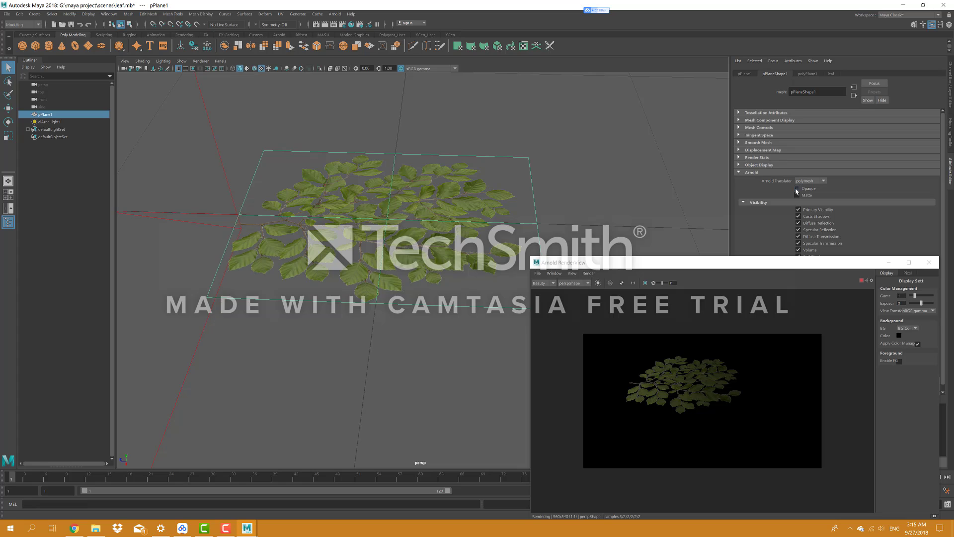